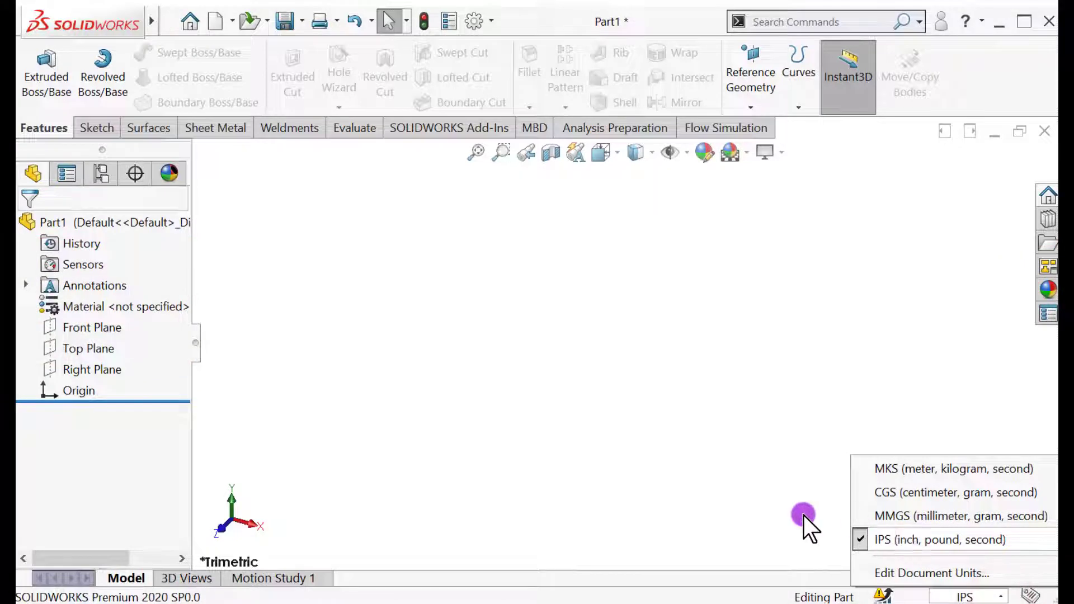
Sketch a circle about 4.78 in in diameter on the Top Plane, centred on the origin.
{"action": "left_click", "coordinate": [804, 516]}
{"action": "left_click", "coordinate": [63, 347]}
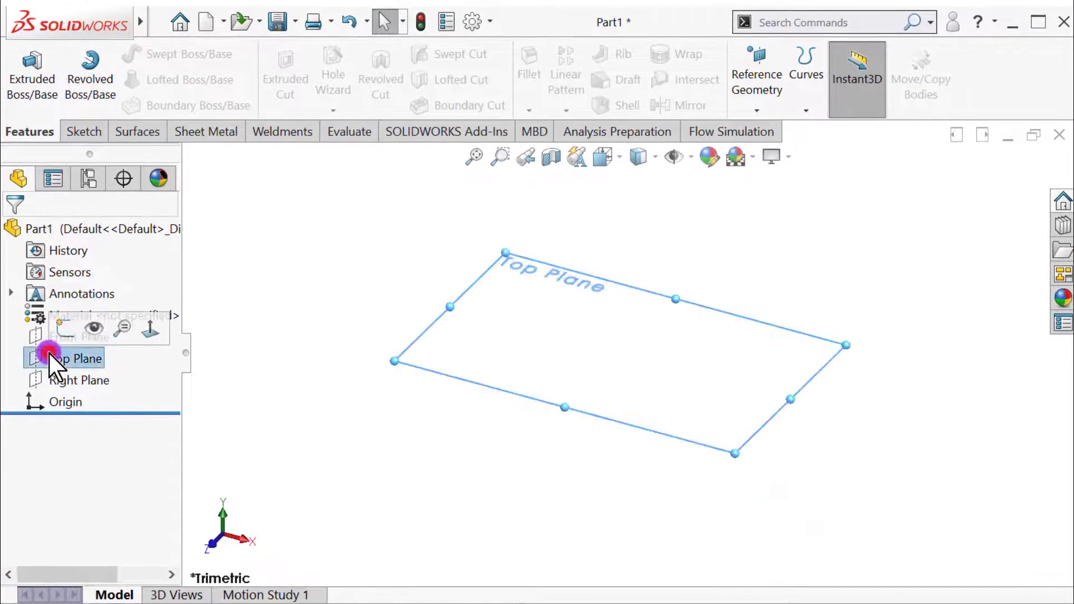
{"action": "left_click", "coordinate": [66, 329]}
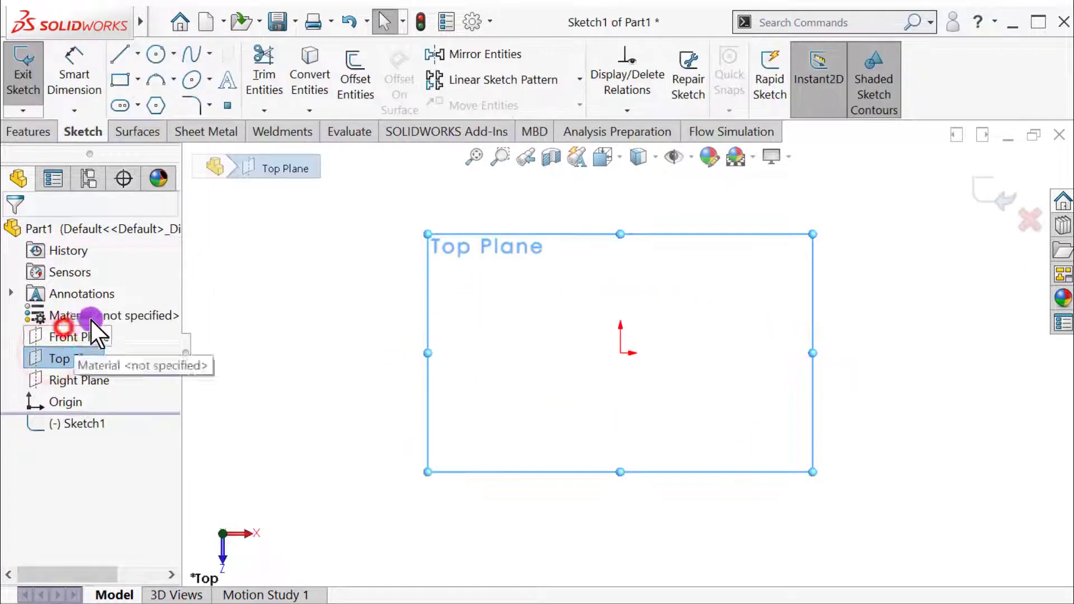
{"action": "left_click", "coordinate": [157, 55]}
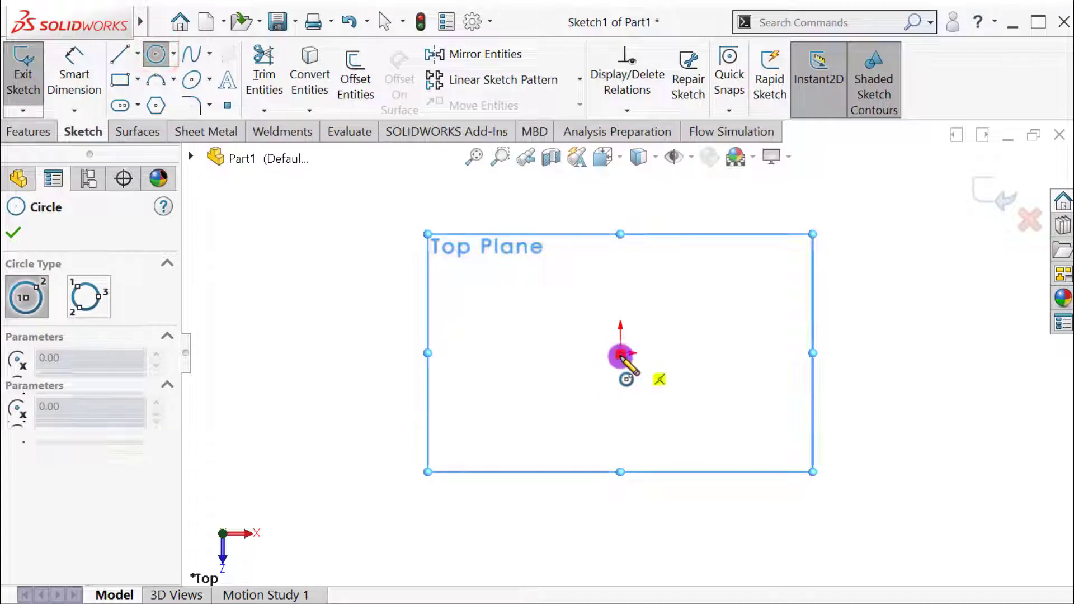
{"action": "left_click", "coordinate": [621, 354]}
{"action": "left_click", "coordinate": [549, 472]}
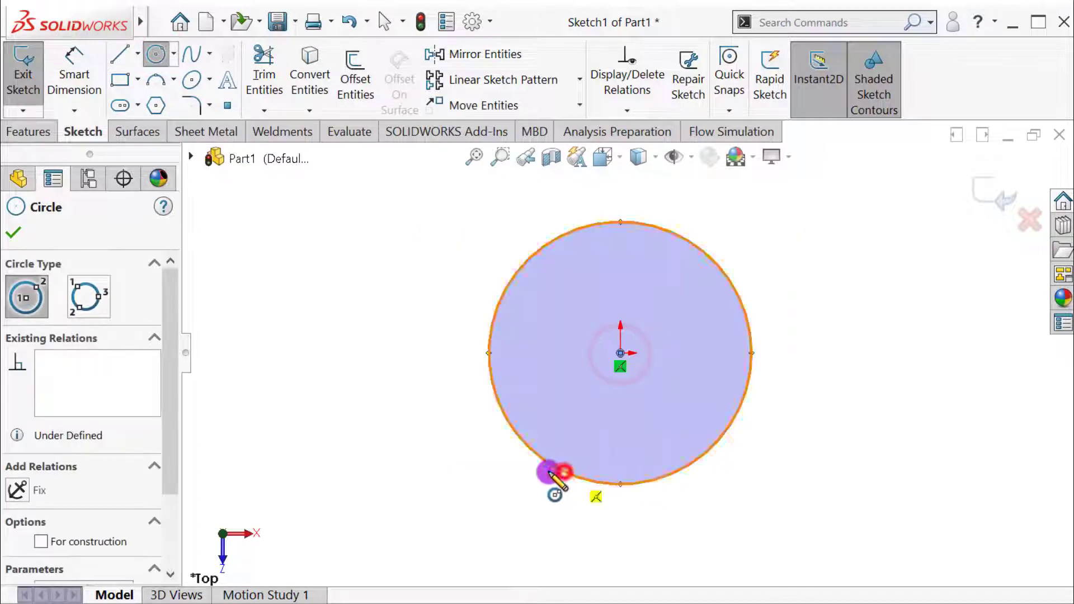
{"action": "left_click", "coordinate": [11, 234]}
Dimension the circle's diameter to 0.1 in and close the sketch.
{"action": "left_click", "coordinate": [78, 54]}
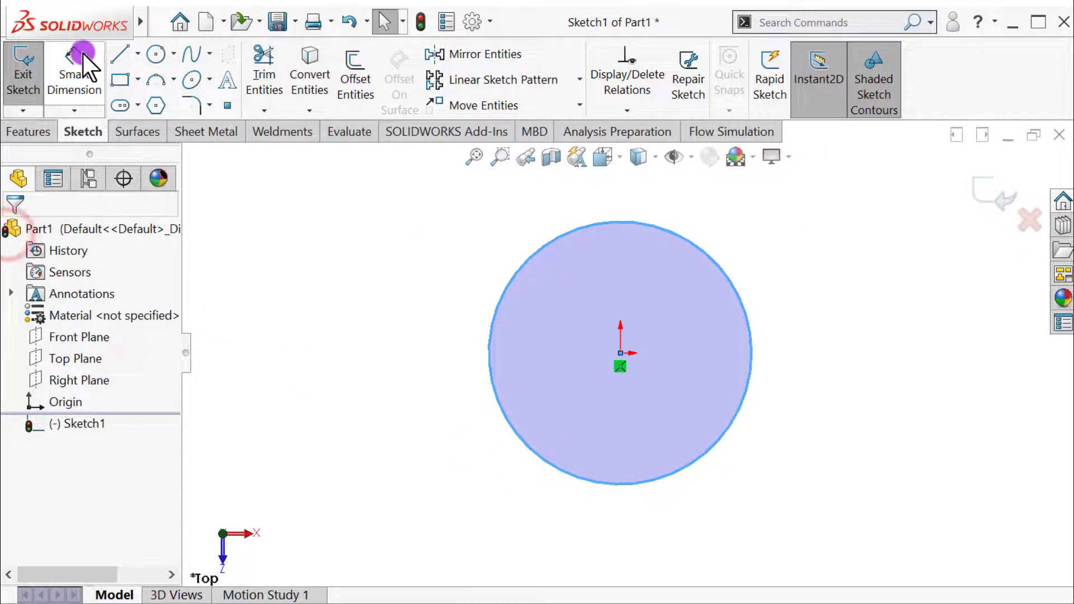
{"action": "left_click", "coordinate": [732, 426]}
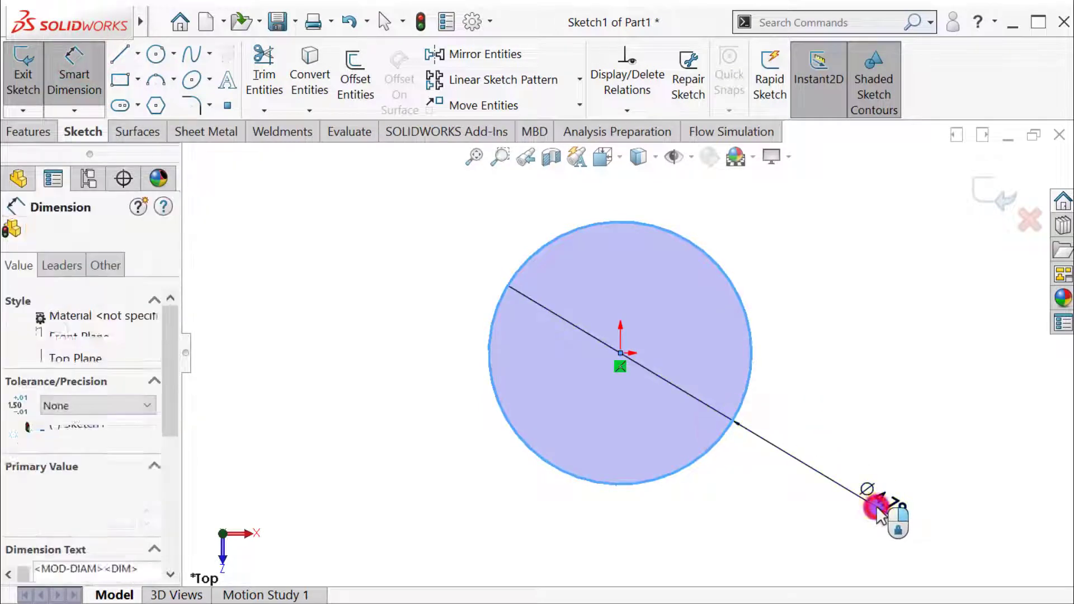
{"action": "left_click", "coordinate": [876, 505]}
{"action": "key", "text": "BackSpace"}
{"action": "type", "text": "0.1"}
{"action": "key", "text": "Return"}
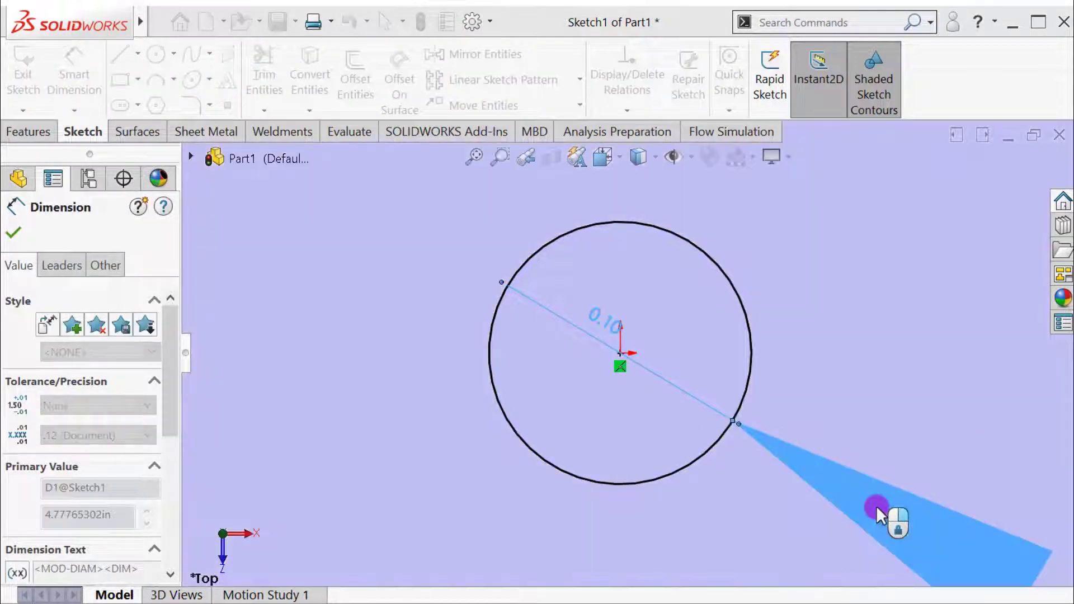
{"action": "left_click", "coordinate": [13, 232]}
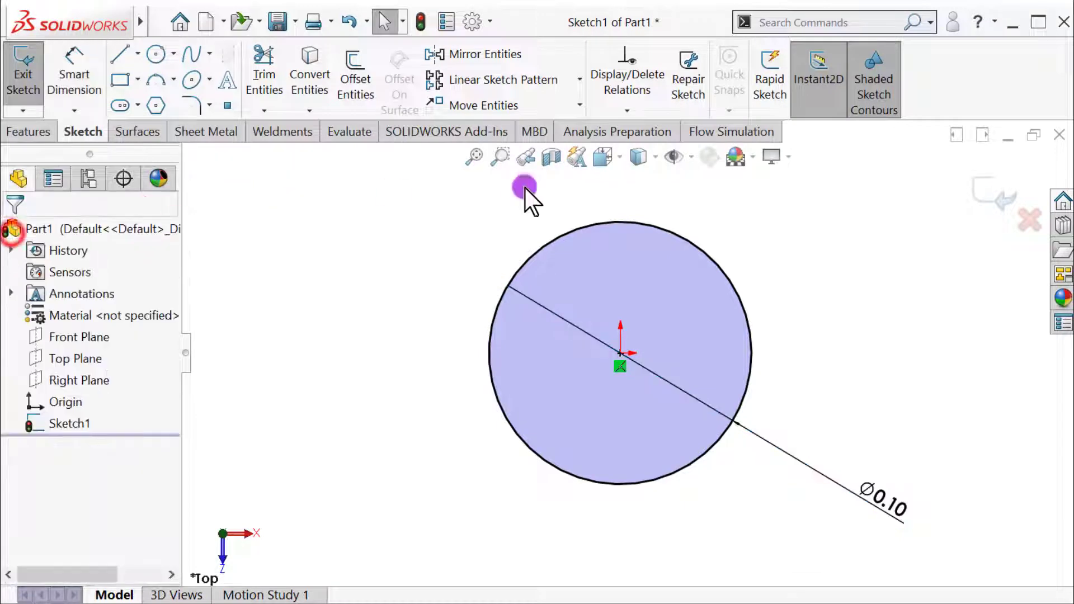
{"action": "left_click", "coordinate": [993, 185]}
Extrude the circle sketch as a surface with a blind depth of 0.06 in.
{"action": "scroll", "coordinate": [607, 302], "scroll_direction": "up", "scroll_amount": 3}
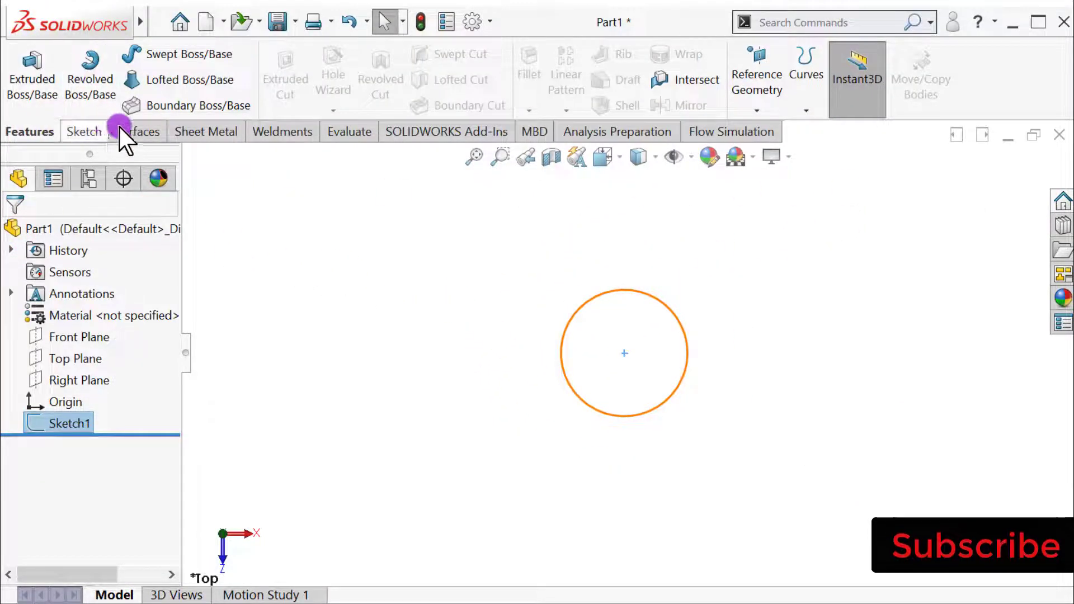
{"action": "left_click", "coordinate": [136, 132]}
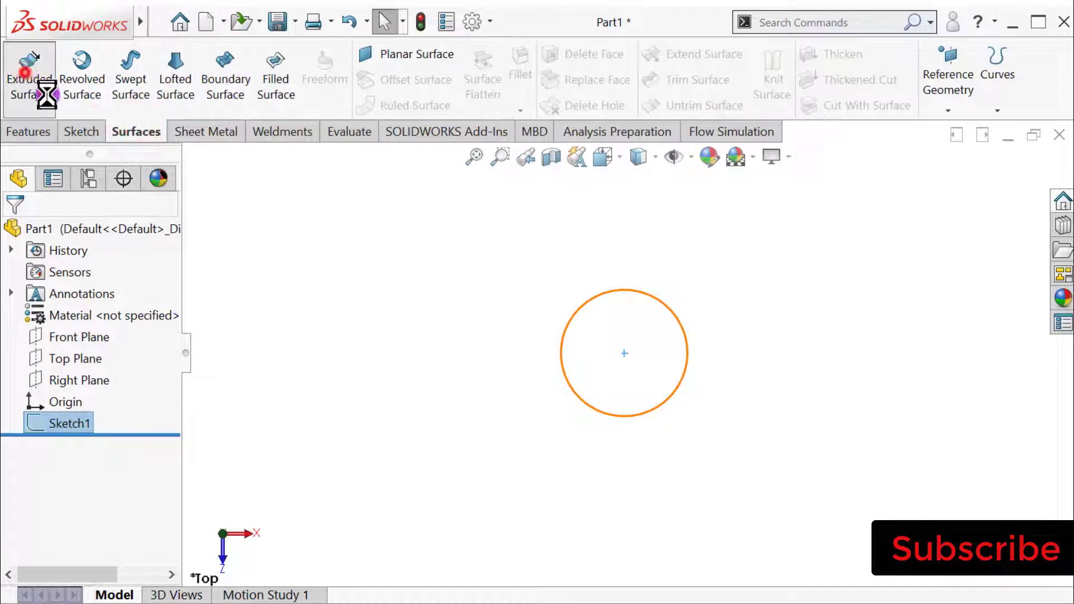
{"action": "left_click", "coordinate": [30, 70]}
{"action": "double_click", "coordinate": [95, 417]}
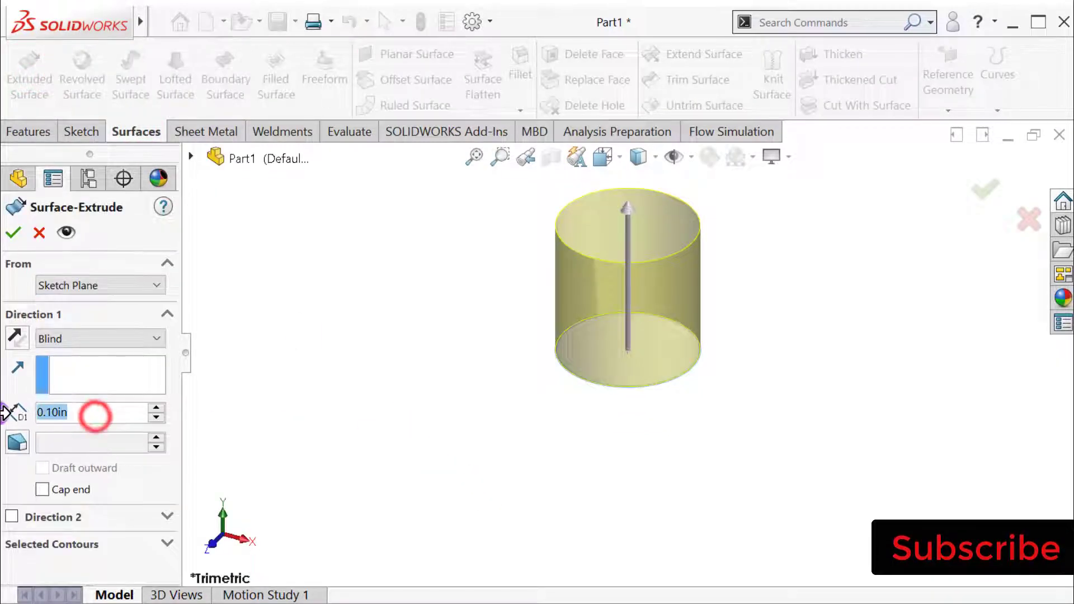
{"action": "type", "text": ".06"}
{"action": "key", "text": "Return"}
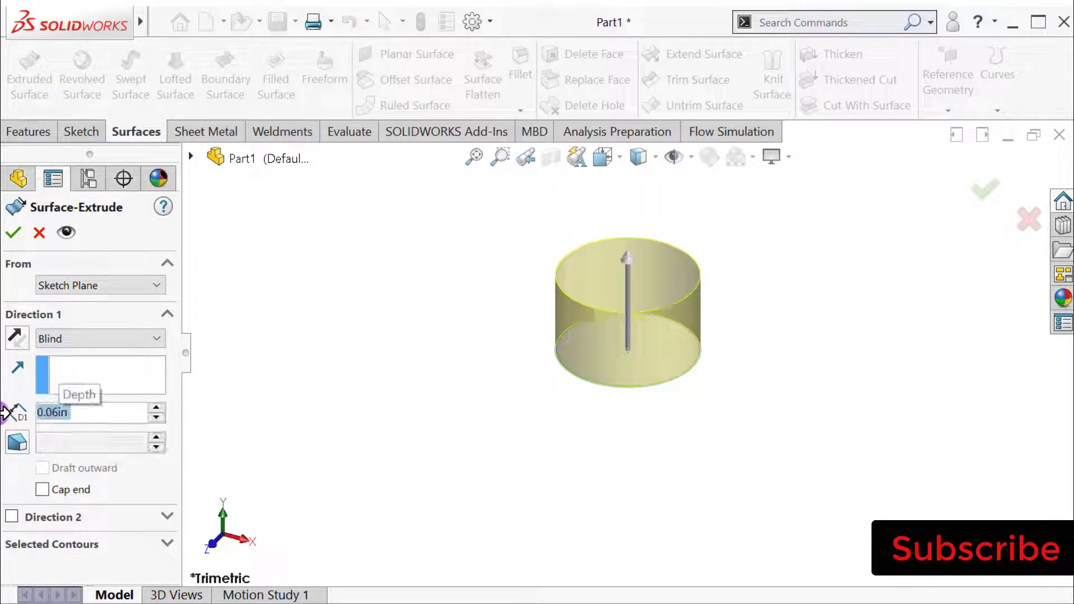
{"action": "left_click", "coordinate": [39, 233]}
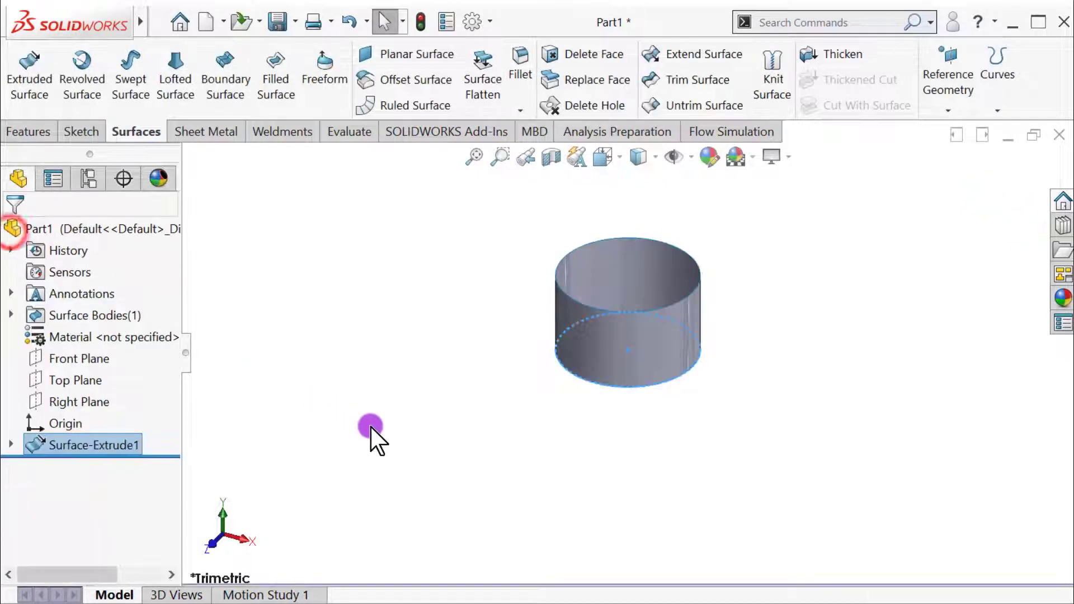
{"action": "left_click", "coordinate": [371, 427]}
{"action": "left_click", "coordinate": [680, 551]}
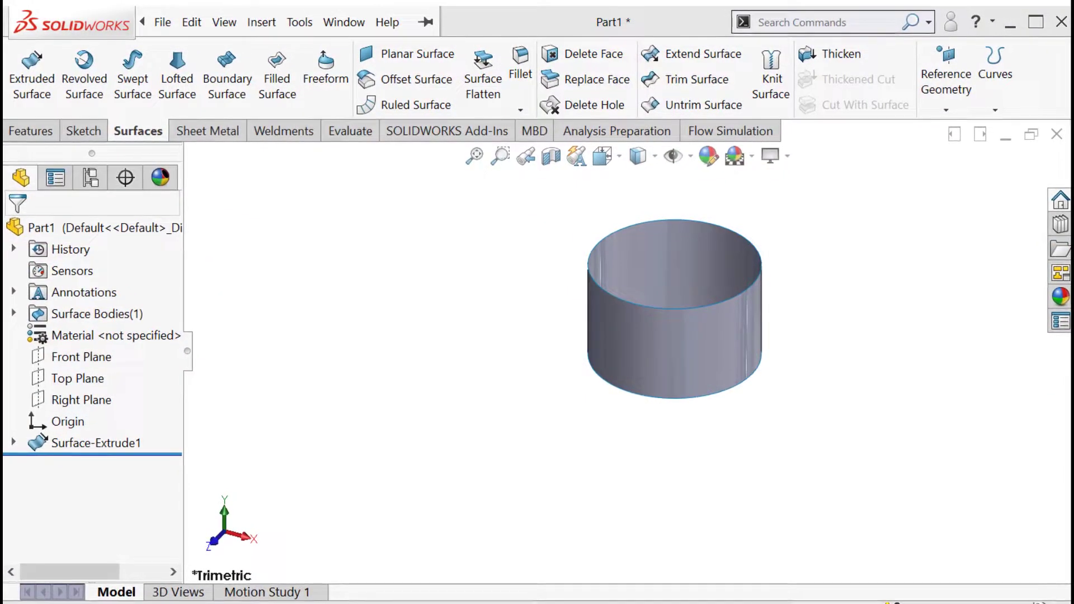
{"action": "left_click", "coordinate": [584, 433]}
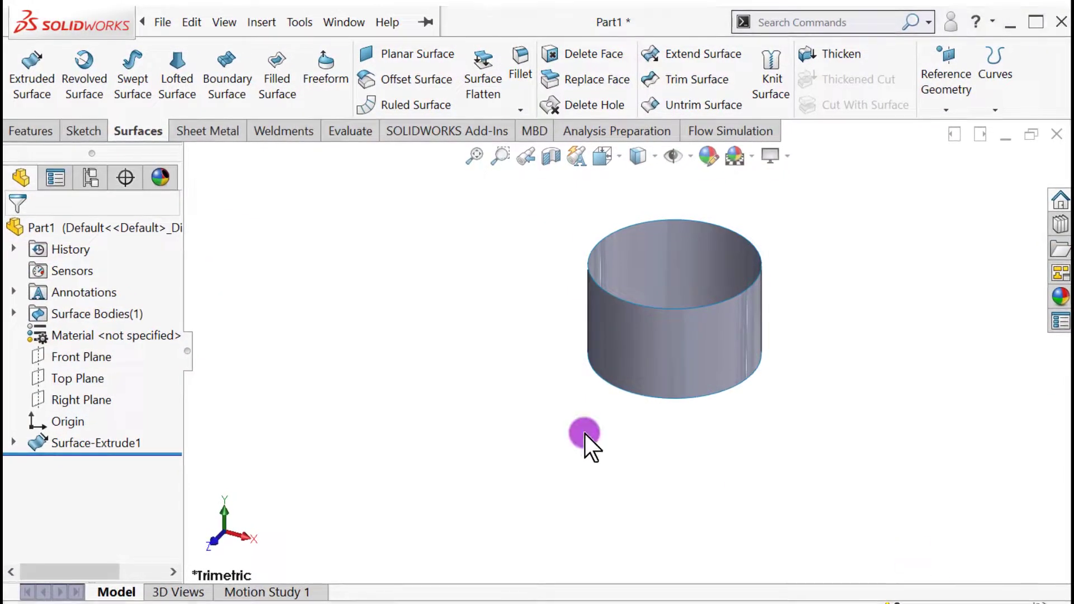
Create a sketch on the Top Plane by converting the cylindrical surface's circular edge with Convert Entities.
{"action": "left_click", "coordinate": [79, 378]}
{"action": "left_click", "coordinate": [96, 359]}
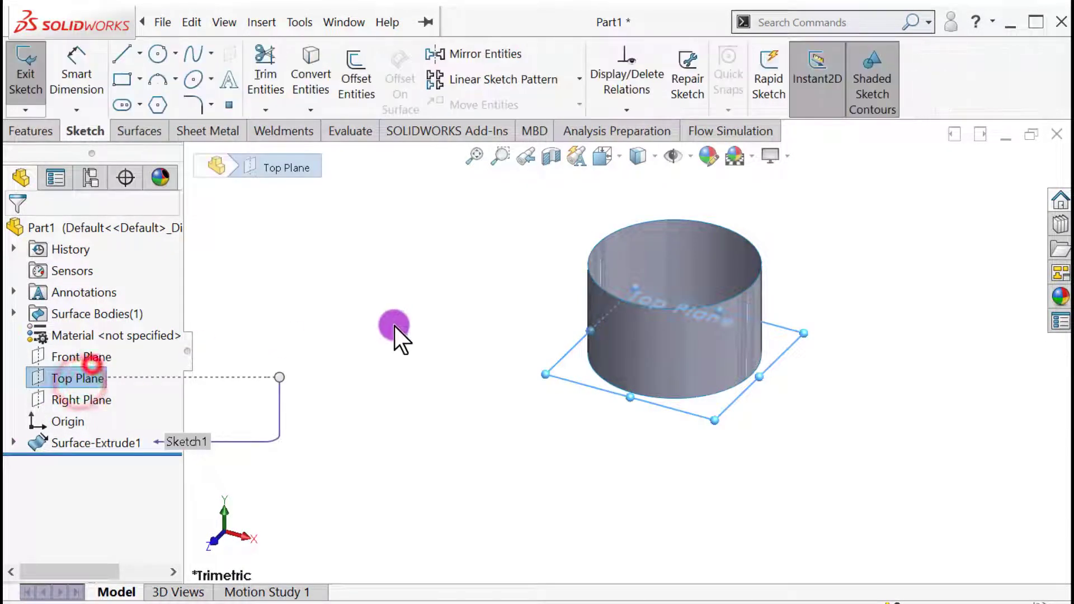
{"action": "left_click", "coordinate": [309, 75]}
{"action": "left_click", "coordinate": [437, 329]}
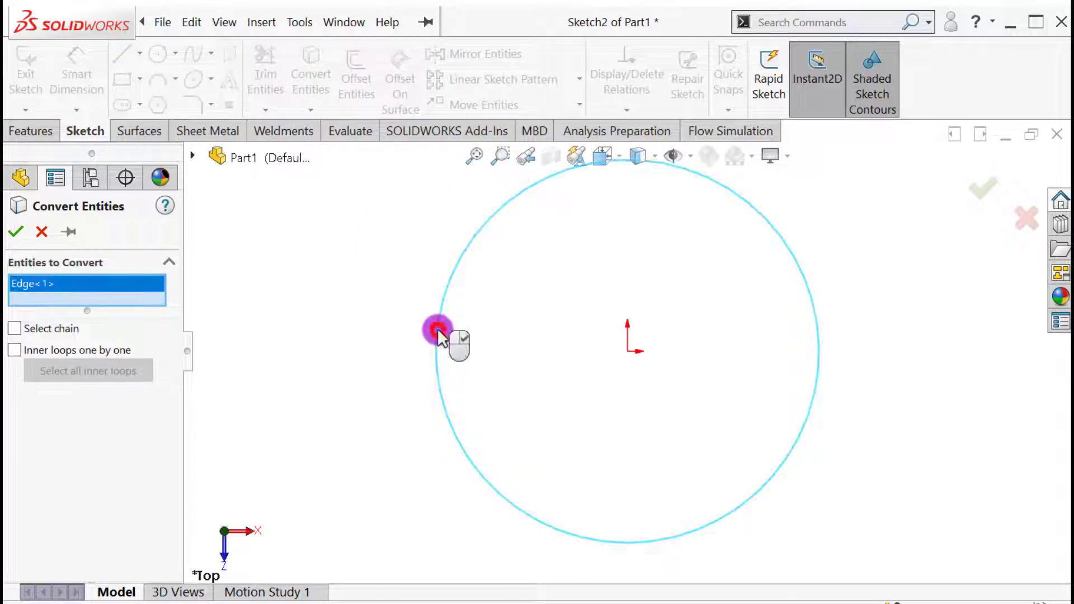
{"action": "left_click", "coordinate": [14, 232]}
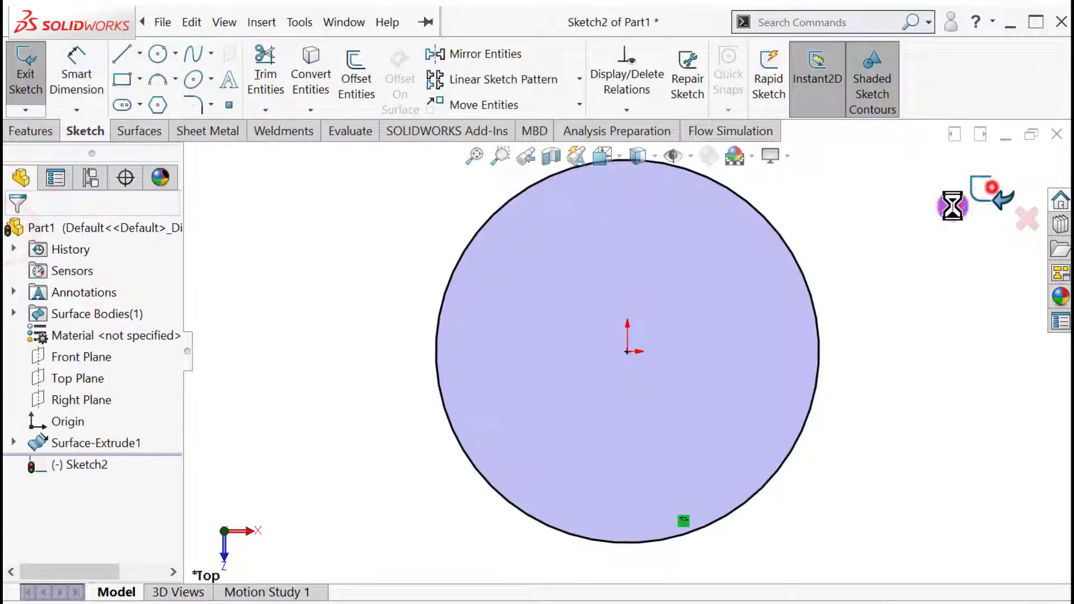
Create a clockwise helix from the converted circle with constant pitch 0.02 in, 3 revolutions and a 0° start angle.
{"action": "scroll", "coordinate": [503, 432], "scroll_direction": "up", "scroll_amount": 5}
{"action": "middle_click_drag", "start_coordinate": [437, 408], "coordinate": [435, 297]}
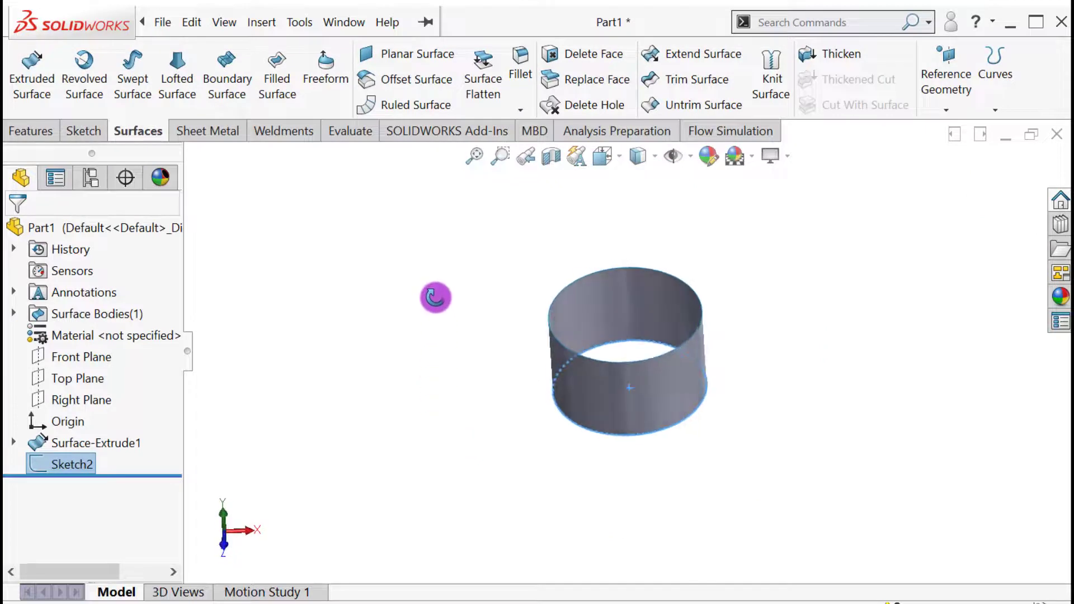
{"action": "left_click", "coordinate": [56, 465]}
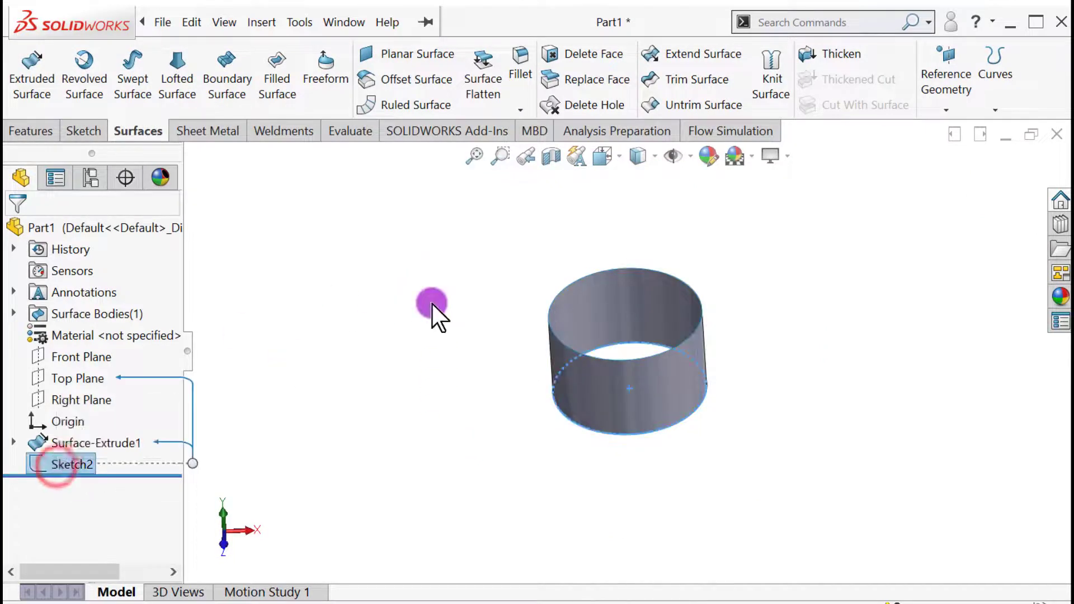
{"action": "left_click", "coordinate": [996, 111]}
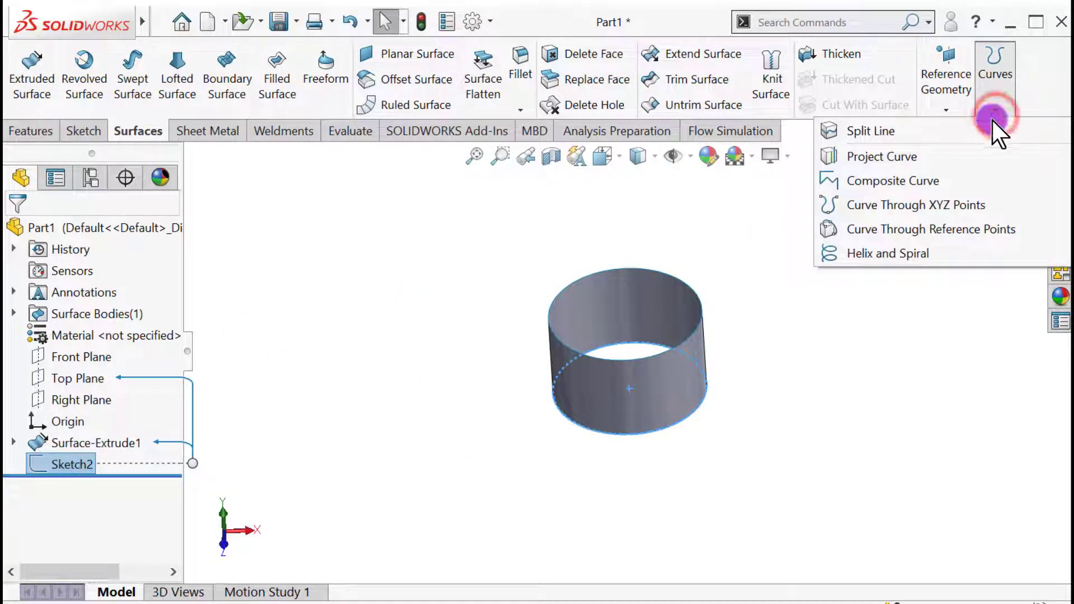
{"action": "left_click", "coordinate": [902, 252]}
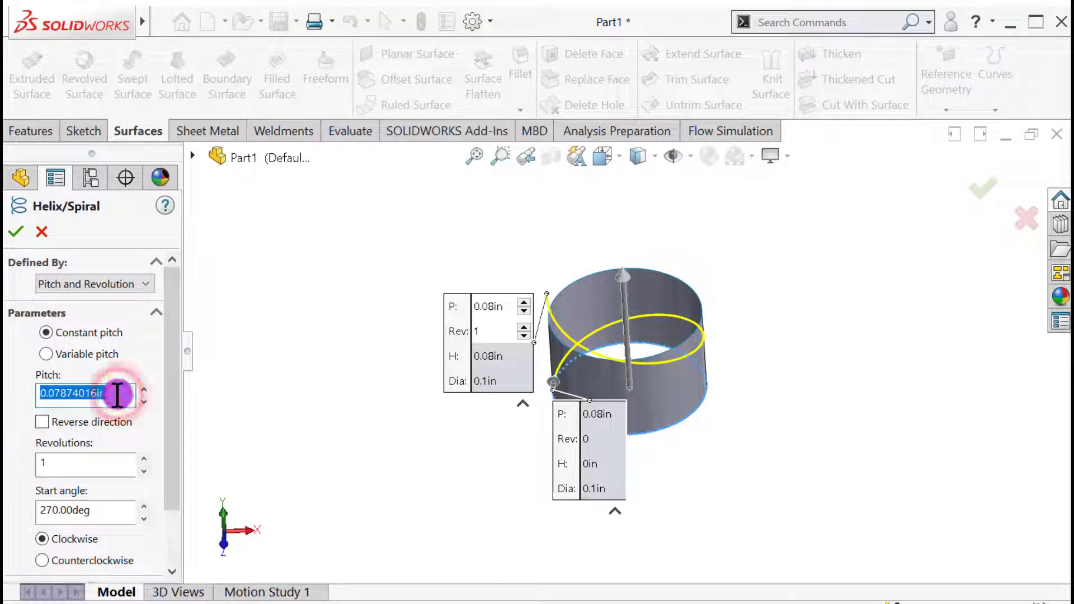
{"action": "key", "text": "Return"}
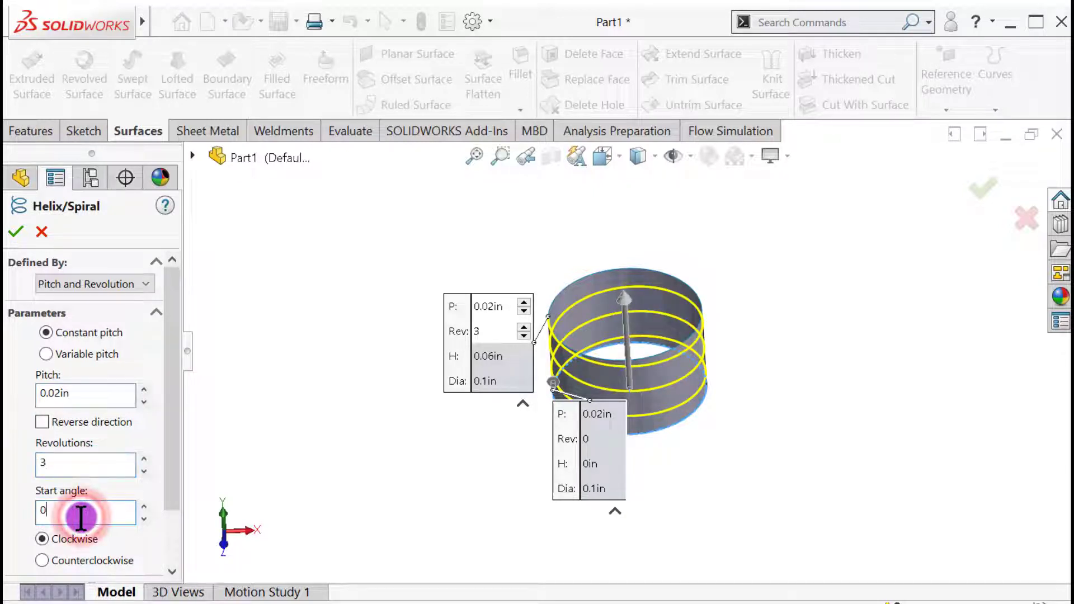
{"action": "key", "text": "Return"}
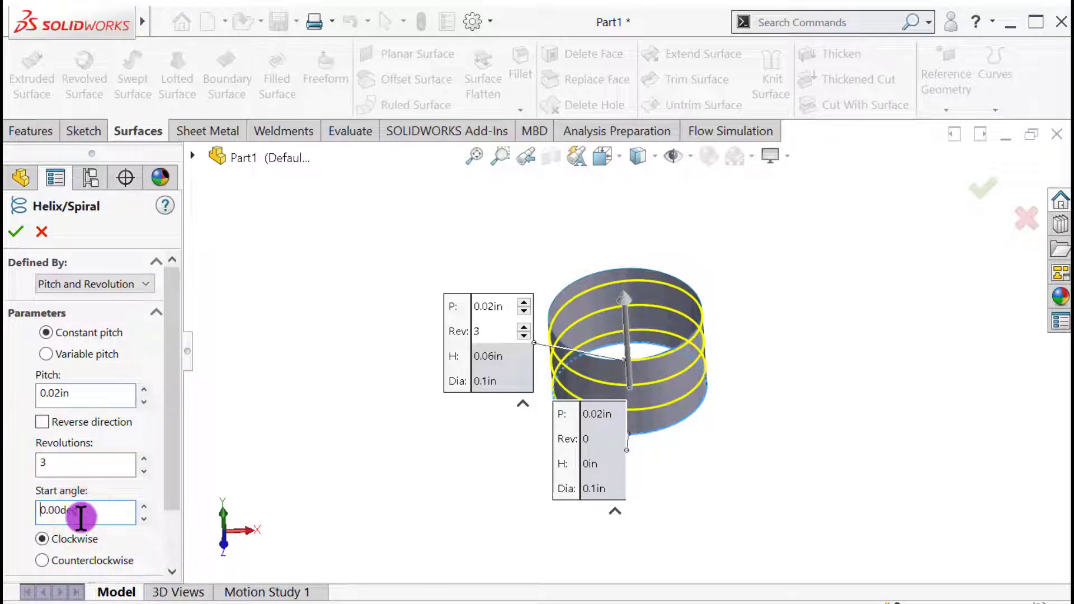
{"action": "left_click", "coordinate": [17, 232]}
Hide the extruded cylindrical surface body so only the helix is displayed.
{"action": "middle_click_drag", "start_coordinate": [332, 292], "coordinate": [439, 360]}
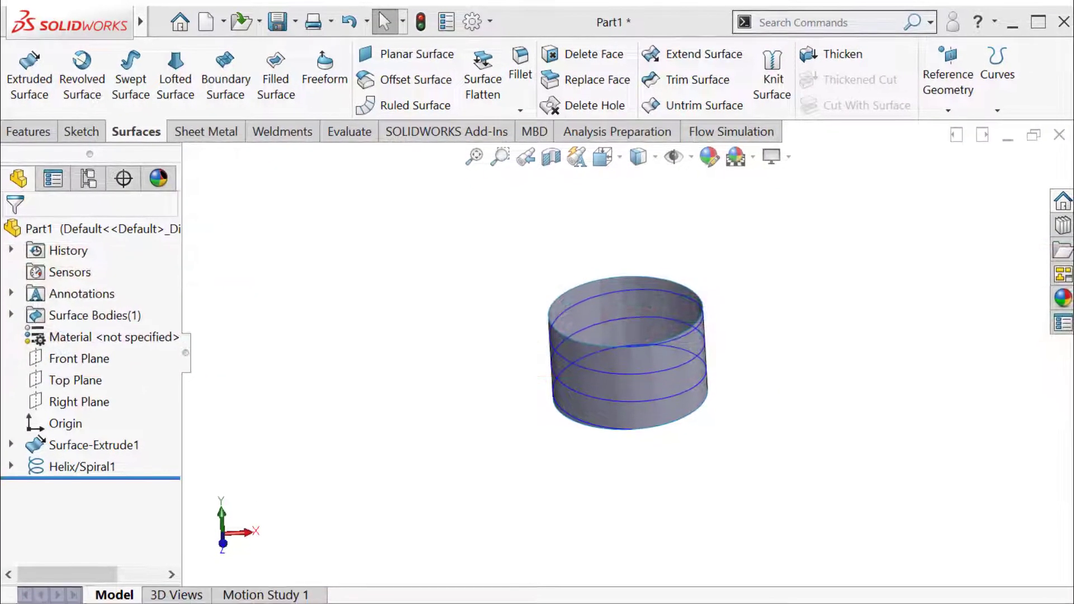
{"action": "mouse_move", "coordinate": [409, 442]}
{"action": "middle_mouse_down"}
{"action": "mouse_move", "coordinate": [412, 395]}
{"action": "mouse_move", "coordinate": [409, 420]}
{"action": "middle_mouse_up"}
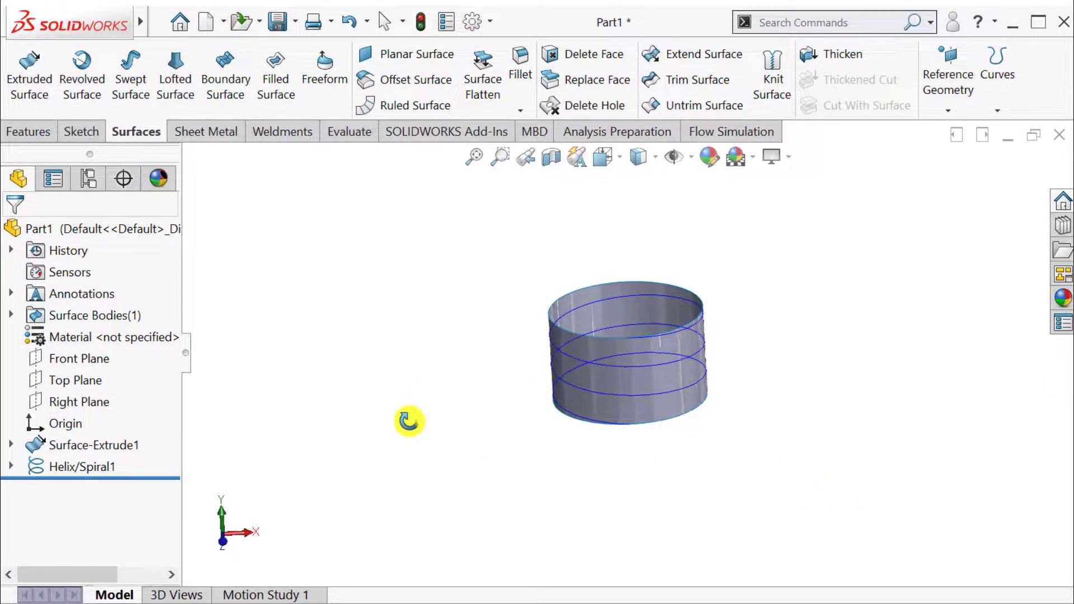
{"action": "left_click", "coordinate": [648, 419]}
{"action": "left_click", "coordinate": [722, 367]}
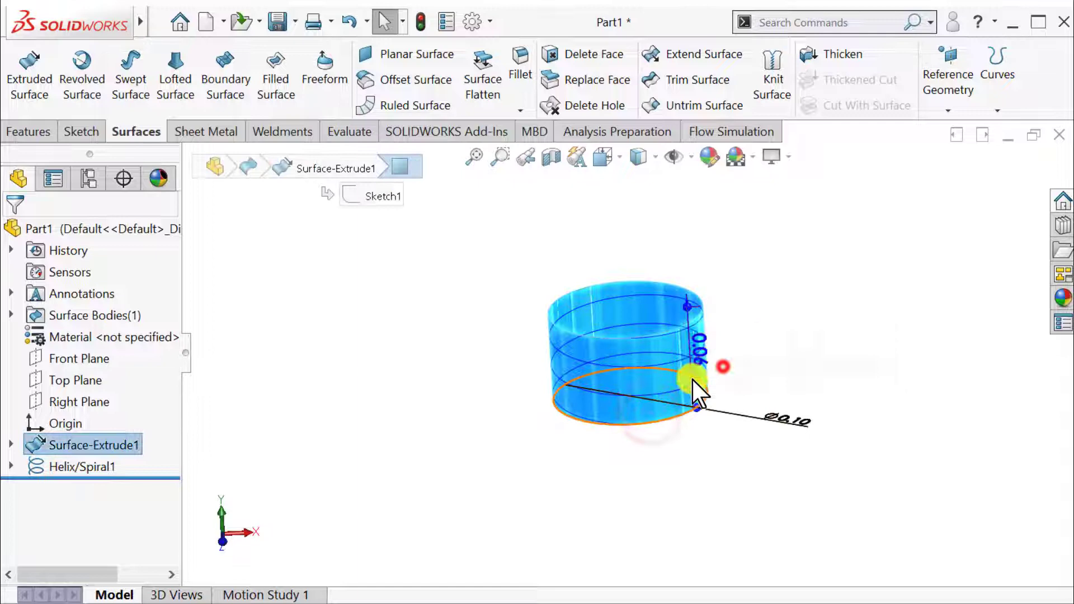
{"action": "left_click", "coordinate": [453, 404]}
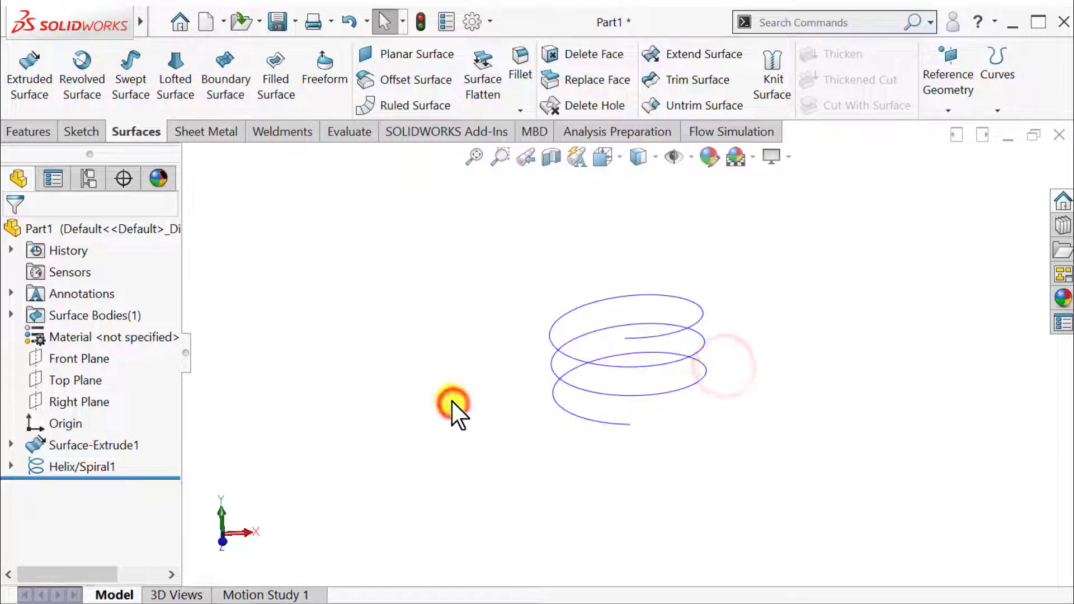
On the Top Plane, sketch a vertical line about 0.02 in long from the helix's lower end towards the origin.
{"action": "left_click", "coordinate": [81, 380]}
{"action": "left_click", "coordinate": [96, 354]}
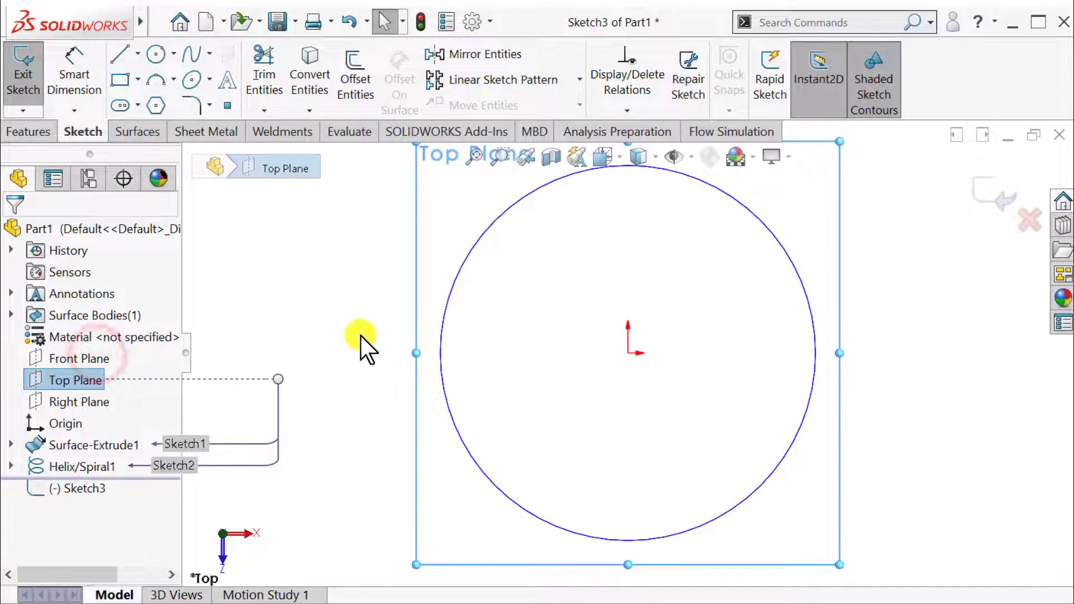
{"action": "left_click", "coordinate": [346, 302]}
{"action": "mouse_move", "coordinate": [400, 376]}
{"action": "middle_mouse_down"}
{"action": "mouse_move", "coordinate": [427, 376]}
{"action": "mouse_move", "coordinate": [424, 358]}
{"action": "middle_mouse_up"}
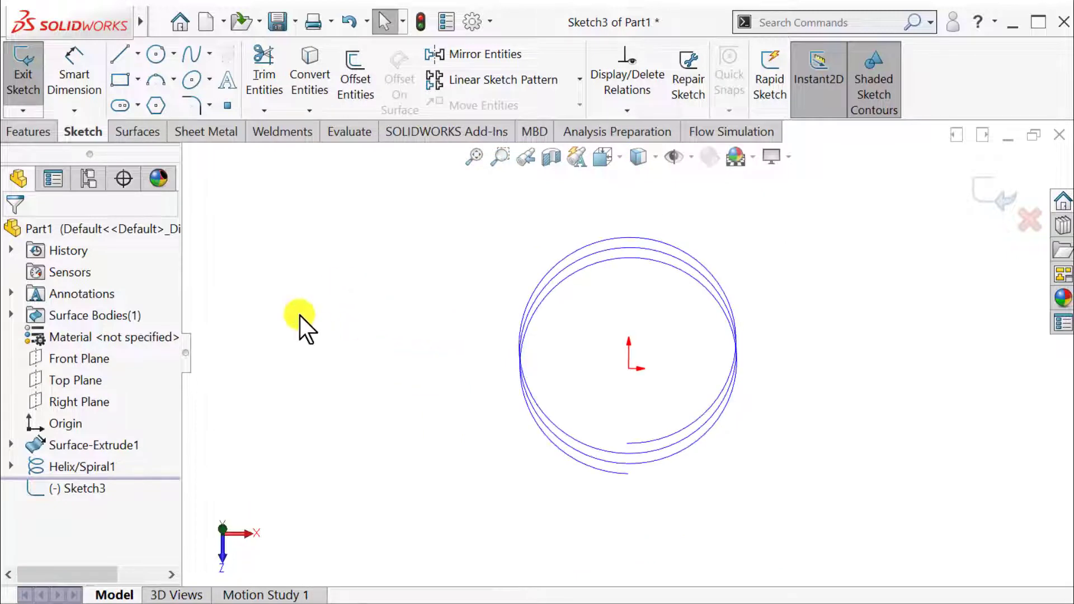
{"action": "left_click", "coordinate": [120, 55]}
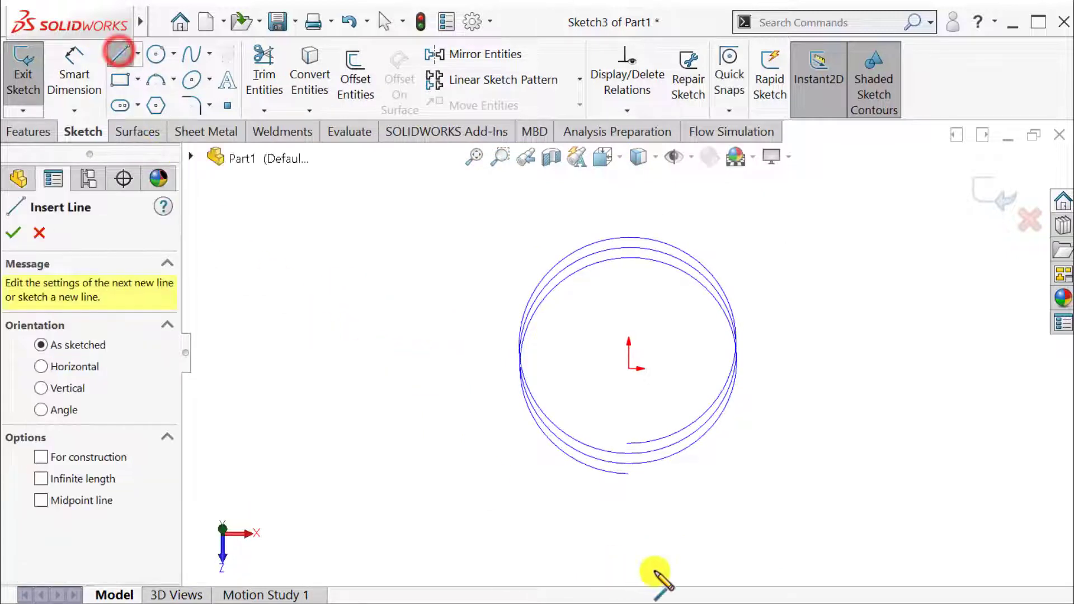
{"action": "left_click", "coordinate": [629, 475]}
{"action": "left_click", "coordinate": [629, 427]}
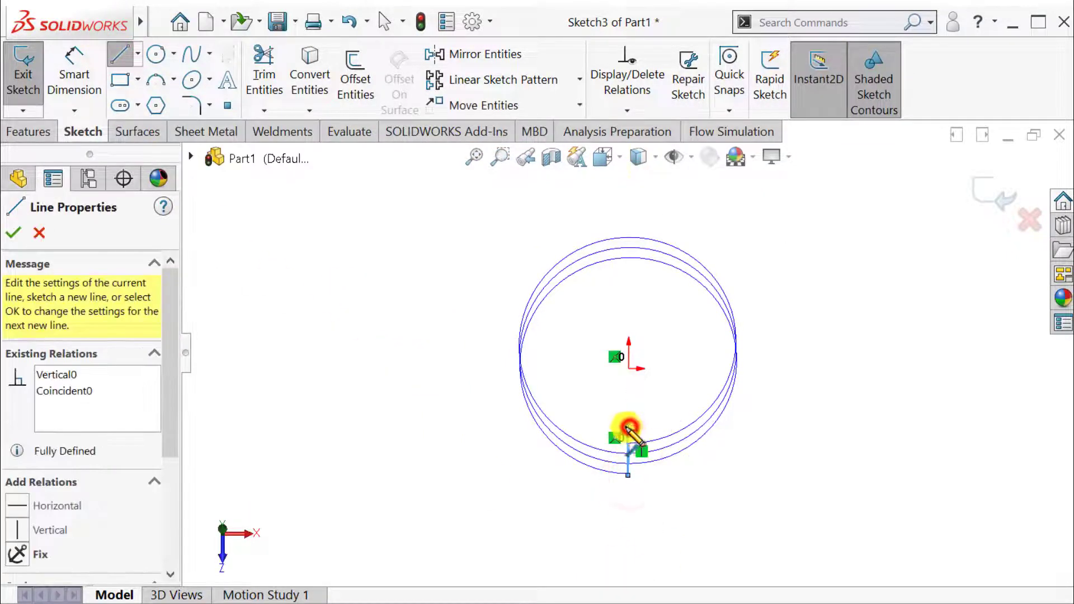
{"action": "key", "text": "Escape"}
Dimension the vertical profile line's length and set it to 0.01 in.
{"action": "scroll", "coordinate": [627, 470], "scroll_direction": "up", "scroll_amount": 3}
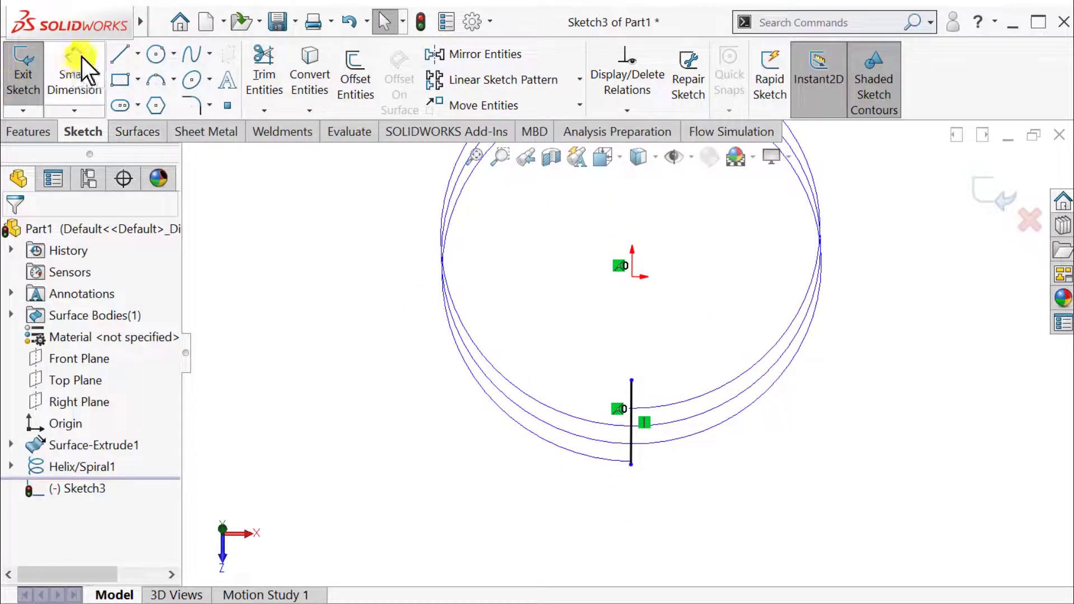
{"action": "left_click", "coordinate": [79, 61]}
{"action": "left_click", "coordinate": [631, 442]}
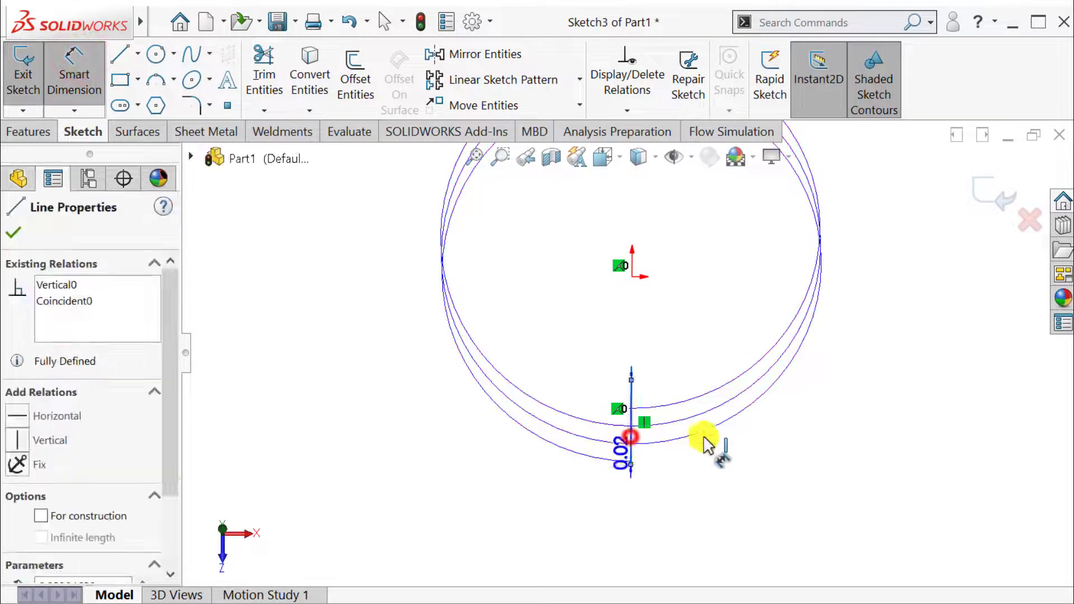
{"action": "left_click", "coordinate": [777, 443]}
{"action": "type", "text": "0.01"}
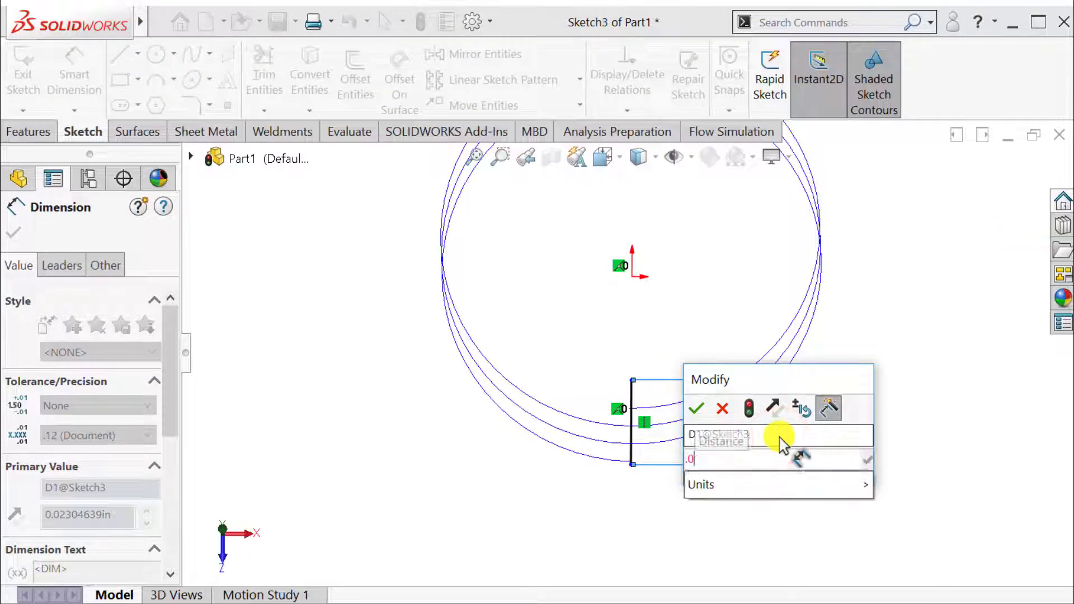
{"action": "key", "text": "Return"}
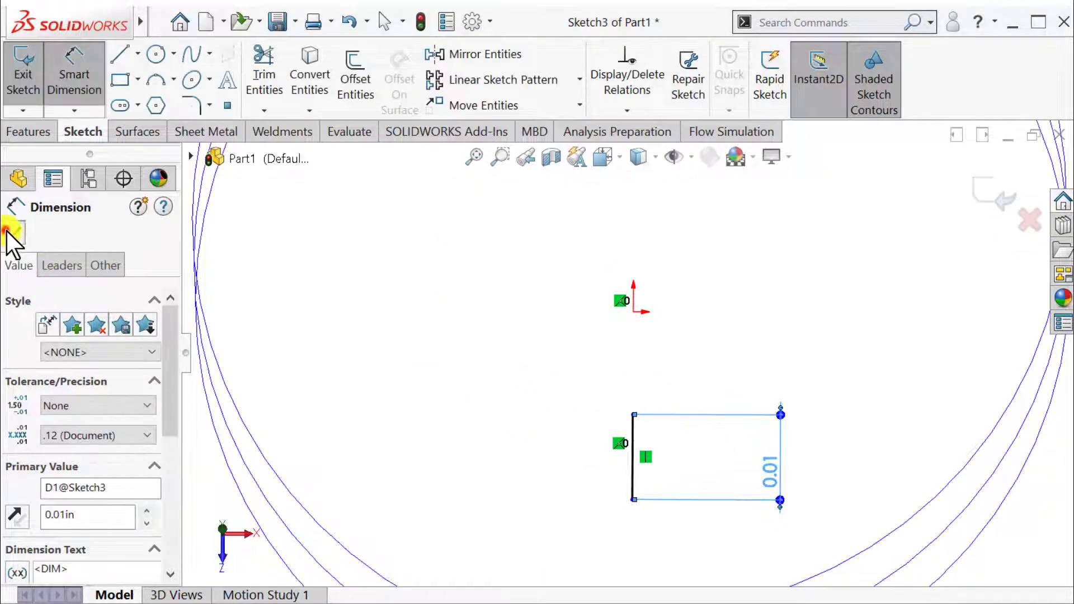
{"action": "left_click", "coordinate": [14, 231]}
Add a Pierce relation between the profile line's outer endpoint and the helix, and exit the sketch.
{"action": "scroll", "coordinate": [408, 496], "scroll_direction": "up", "scroll_amount": 3}
{"action": "middle_click_drag", "start_coordinate": [404, 485], "coordinate": [417, 380]}
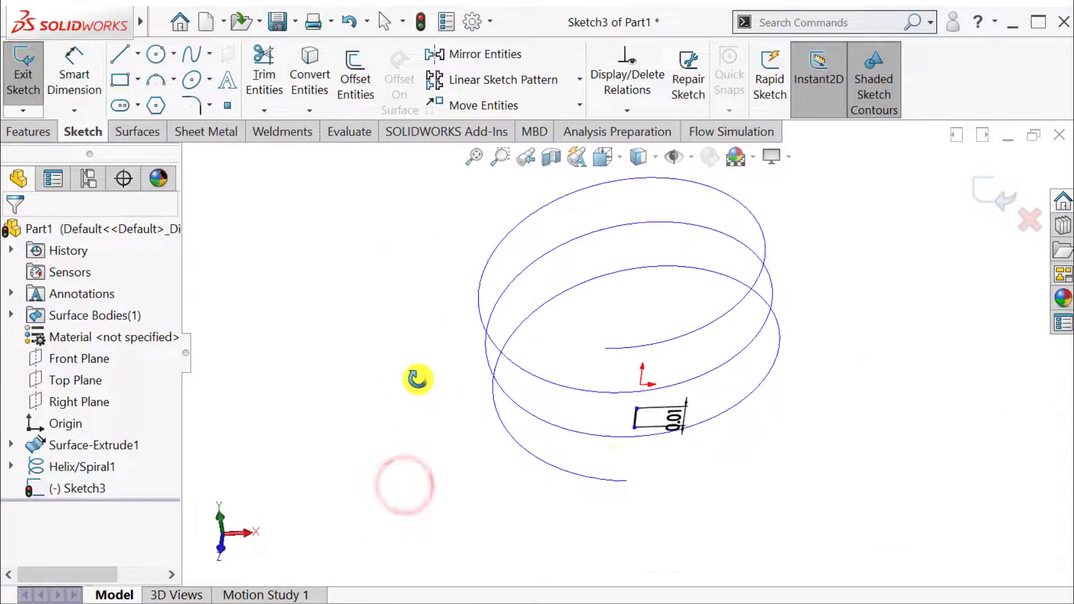
{"action": "scroll", "coordinate": [622, 476], "scroll_direction": "down", "scroll_amount": 2}
{"action": "left_click", "coordinate": [643, 399]}
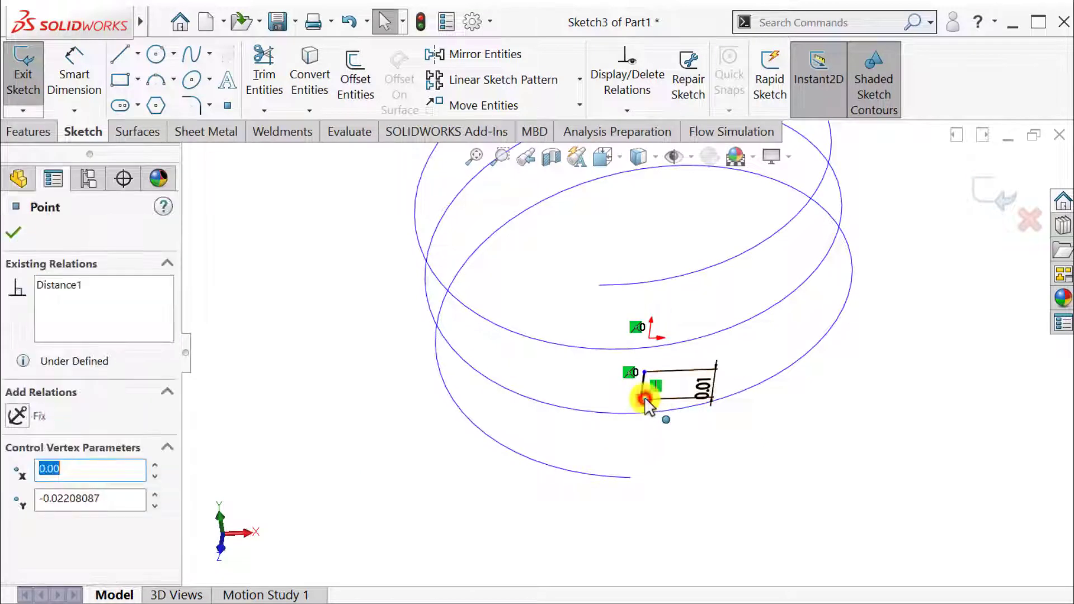
{"action": "left_click", "coordinate": [610, 479]}
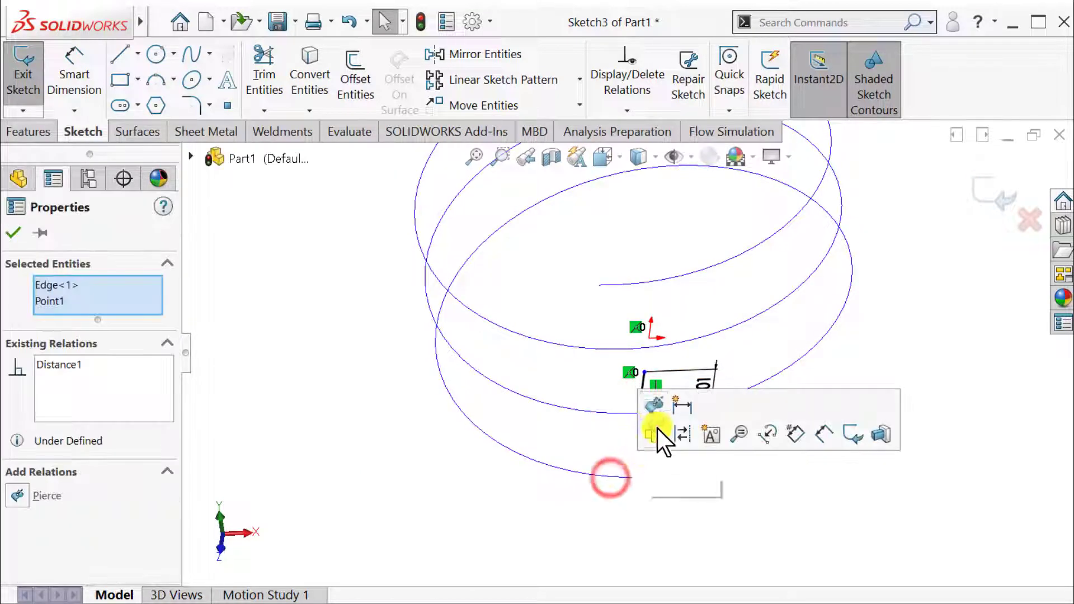
{"action": "left_click", "coordinate": [653, 411]}
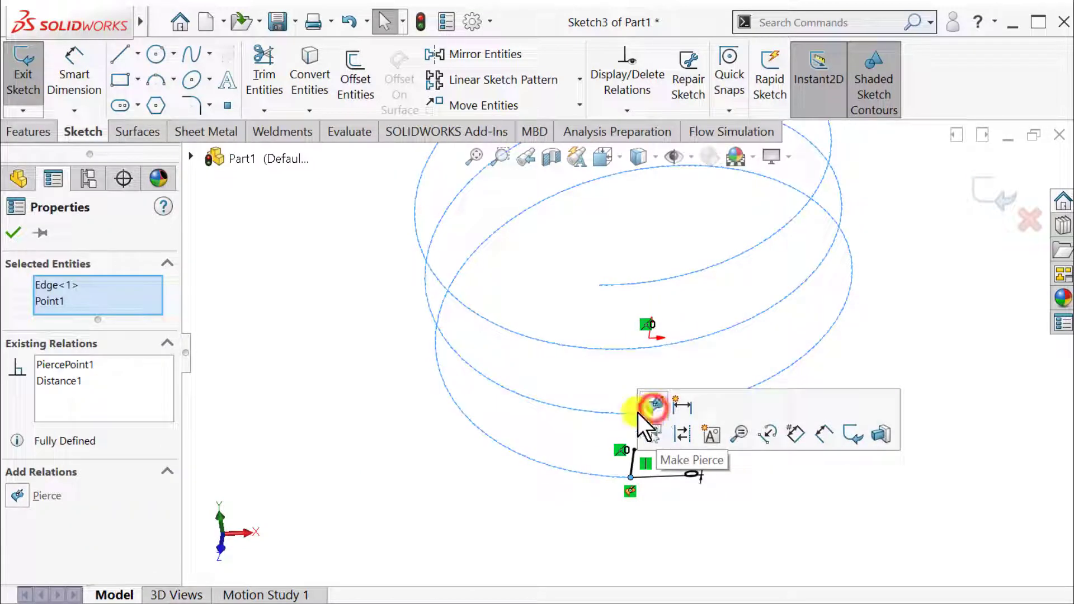
{"action": "left_click", "coordinate": [11, 231]}
{"action": "mouse_move", "coordinate": [384, 468]}
{"action": "middle_mouse_down"}
{"action": "mouse_move", "coordinate": [511, 492]}
{"action": "mouse_move", "coordinate": [468, 408]}
{"action": "mouse_move", "coordinate": [456, 485]}
{"action": "mouse_move", "coordinate": [470, 492]}
{"action": "middle_mouse_up"}
{"action": "left_click", "coordinate": [995, 193]}
Extrude the short line sketch upward as a blind surface with a depth of 0.02 in.
{"action": "mouse_move", "coordinate": [719, 456]}
{"action": "middle_mouse_down"}
{"action": "mouse_move", "coordinate": [630, 439]}
{"action": "mouse_move", "coordinate": [599, 259]}
{"action": "mouse_move", "coordinate": [645, 275]}
{"action": "mouse_move", "coordinate": [647, 247]}
{"action": "middle_mouse_up"}
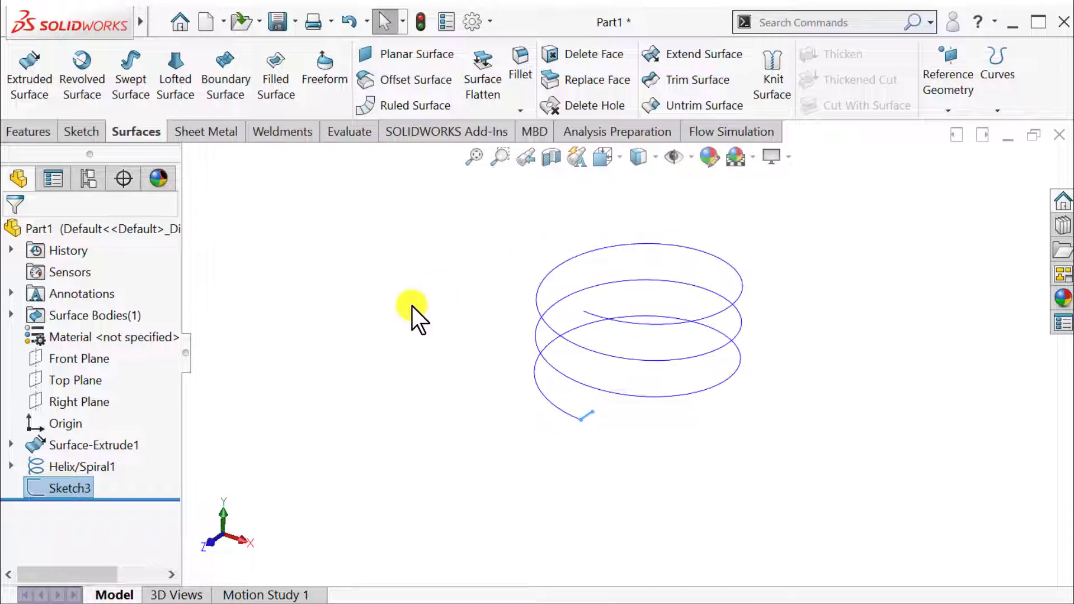
{"action": "left_click", "coordinate": [24, 79]}
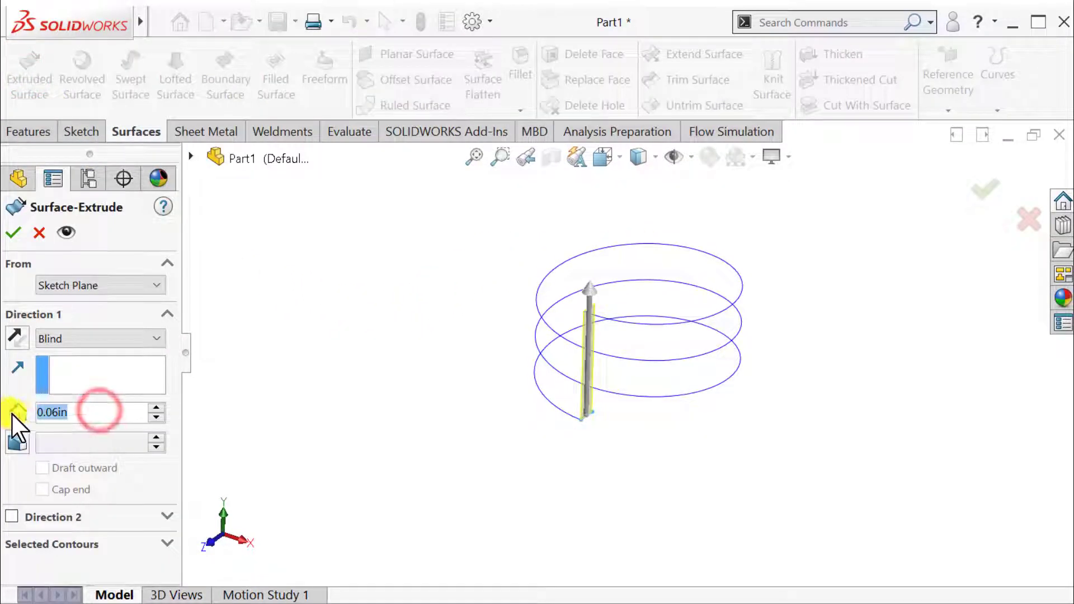
{"action": "type", "text": "0.02"}
{"action": "key", "text": "Return"}
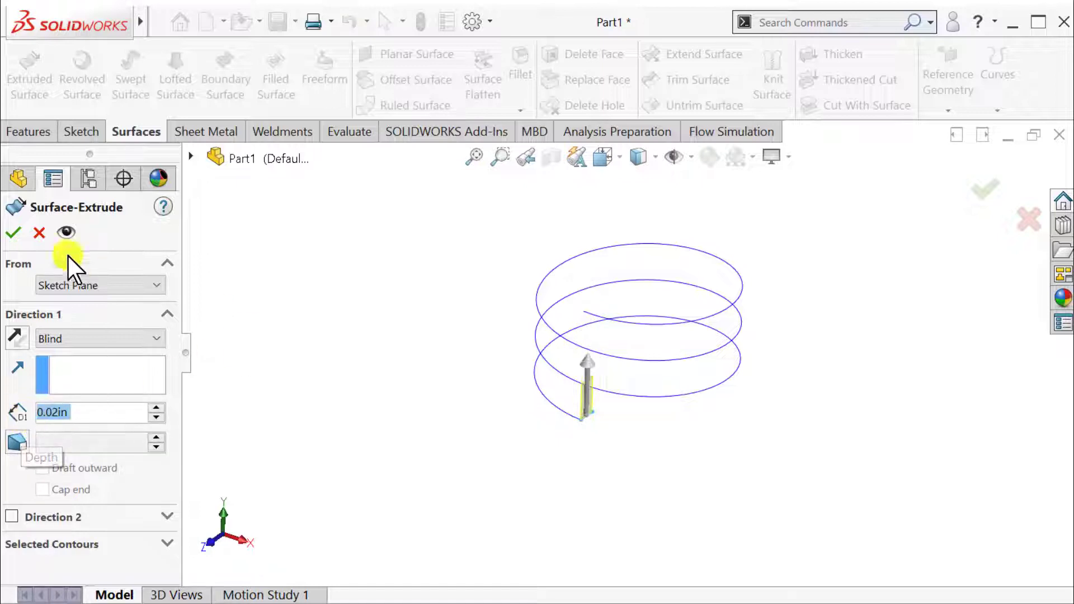
{"action": "middle_click_drag", "start_coordinate": [448, 276], "coordinate": [463, 319]}
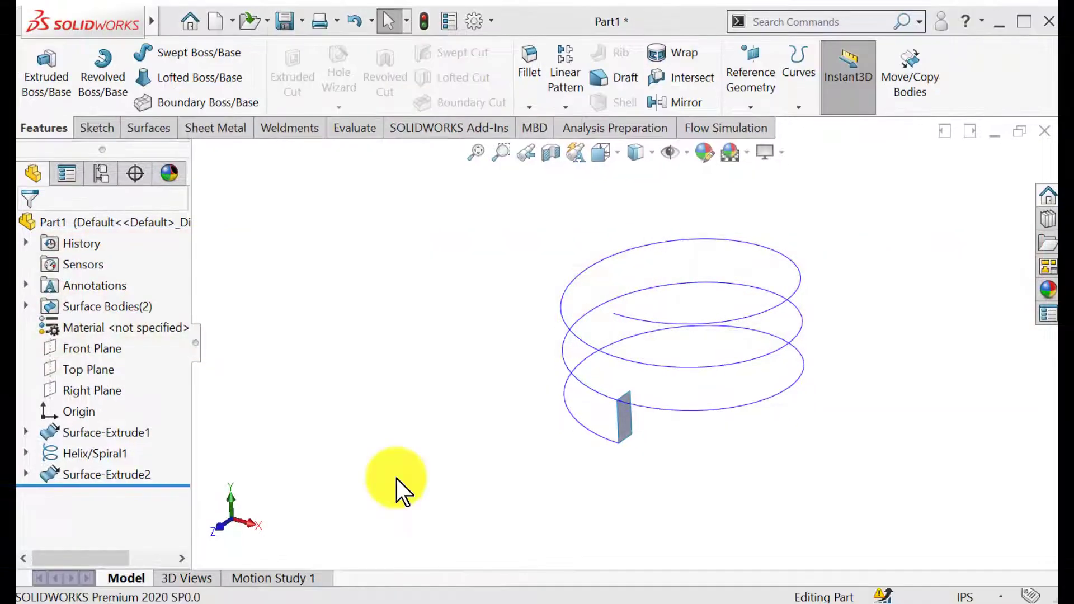
Show the hidden cylindrical surface body Surface-Extrude1 again.
{"action": "left_click", "coordinate": [25, 433]}
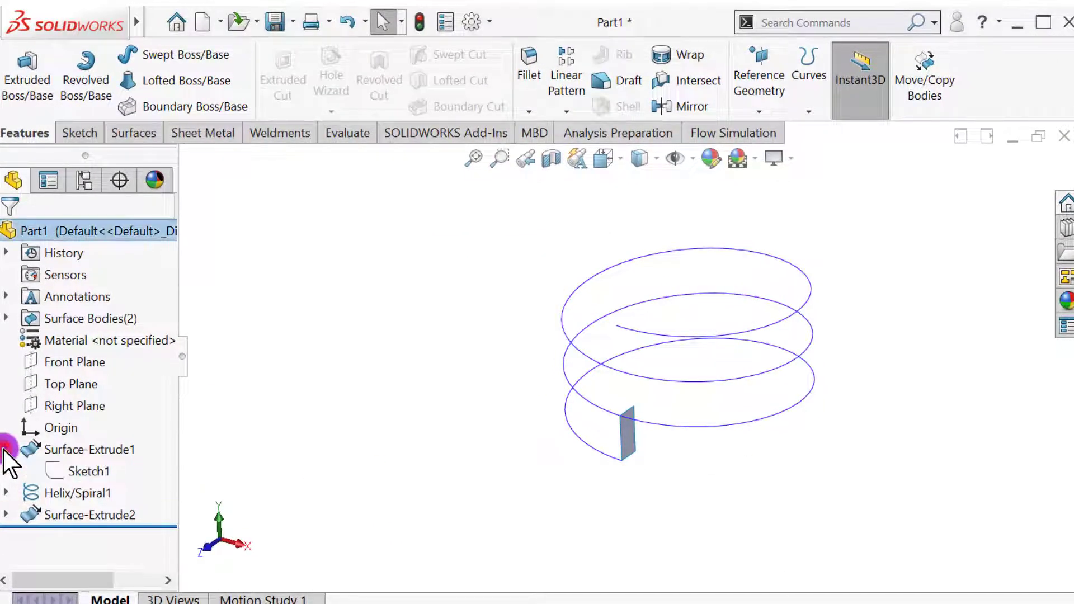
{"action": "left_click", "coordinate": [72, 448]}
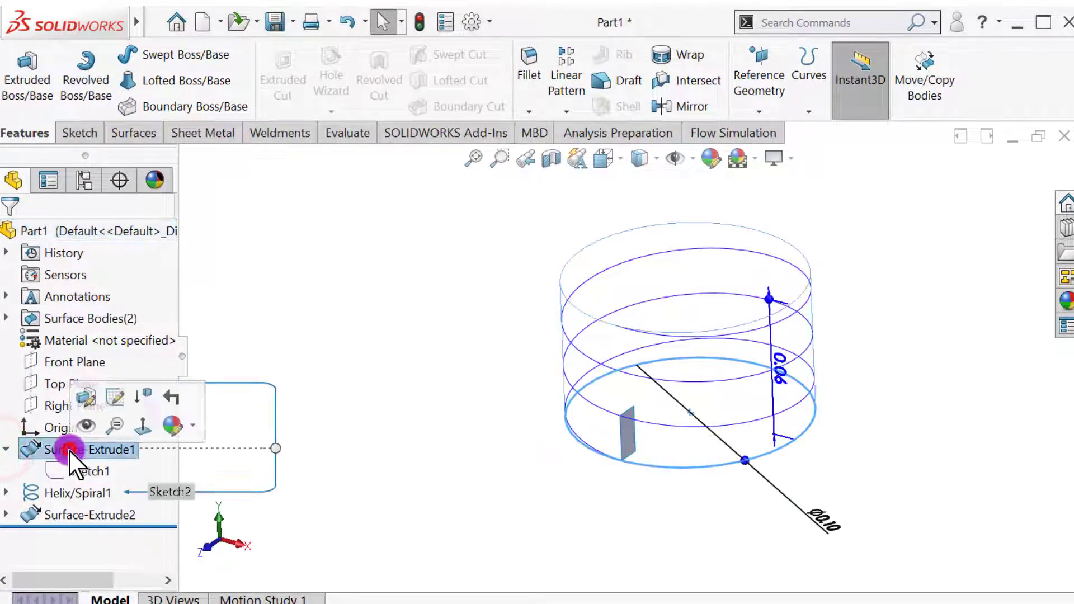
{"action": "left_click", "coordinate": [85, 428]}
{"action": "left_click", "coordinate": [390, 384]}
{"action": "middle_click_drag", "start_coordinate": [408, 437], "coordinate": [466, 415]}
Set up a curve driven pattern along the helix with 61 equally spaced instances, tangent to curve, using the cylindrical face as face normal.
{"action": "left_click", "coordinate": [120, 492]}
{"action": "left_click", "coordinate": [91, 513]}
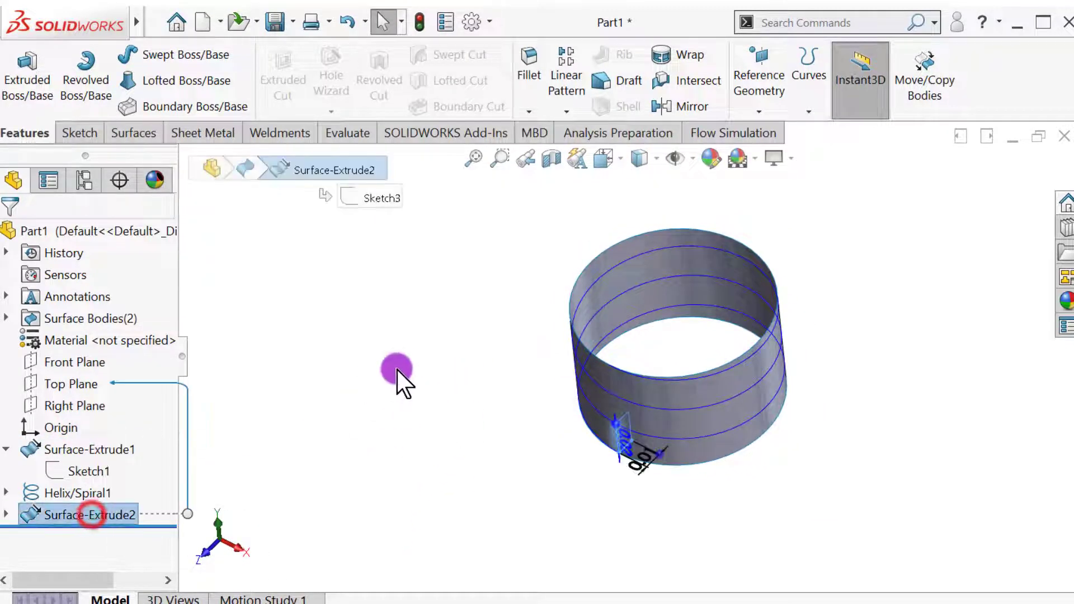
{"action": "middle_click_drag", "start_coordinate": [400, 380], "coordinate": [401, 352]}
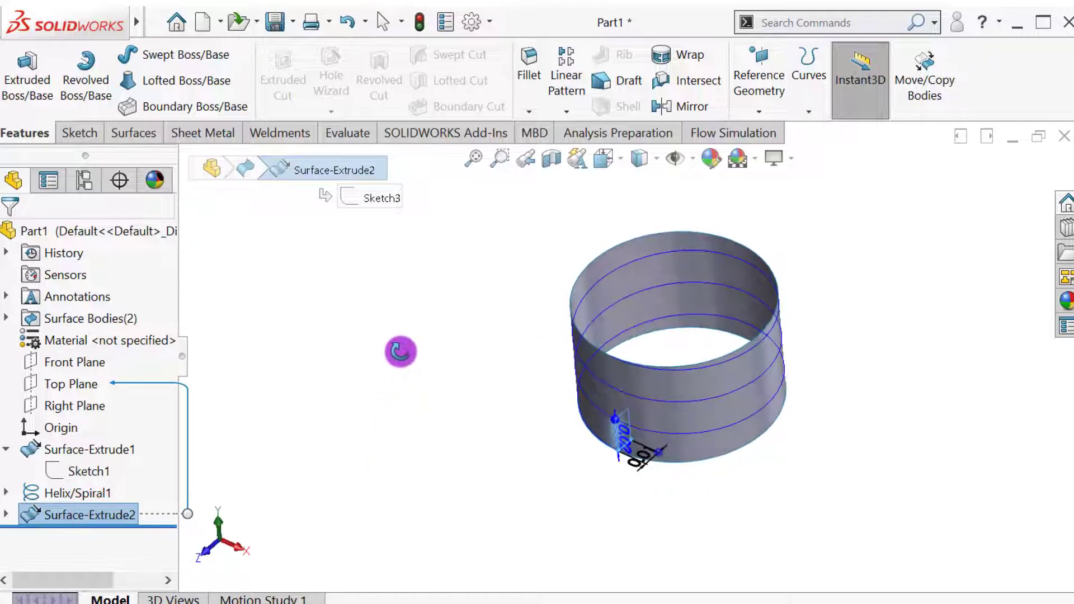
{"action": "left_click", "coordinate": [567, 111]}
{"action": "left_click", "coordinate": [598, 207]}
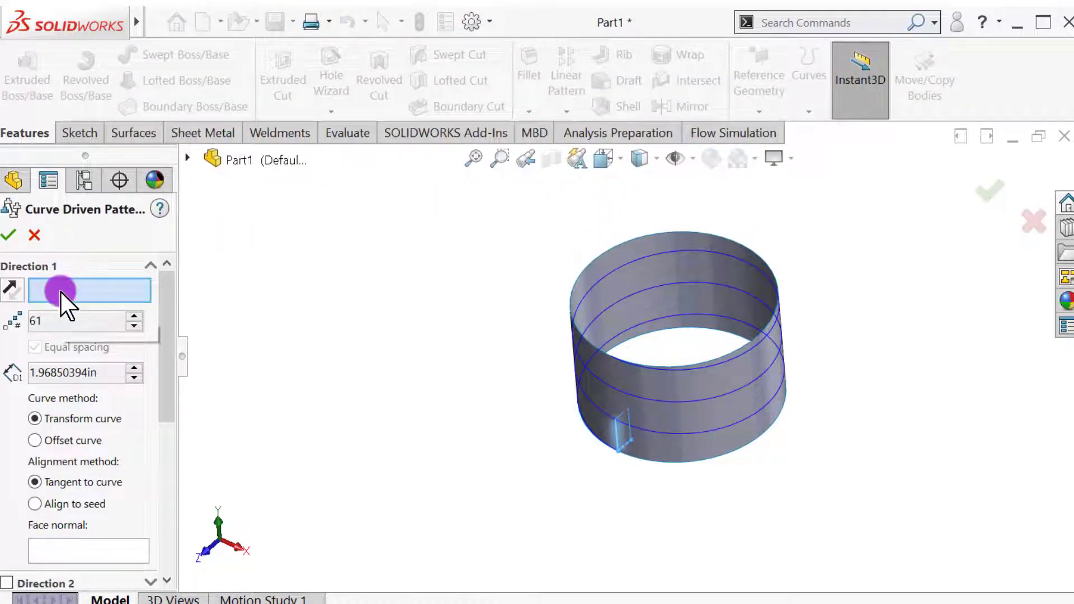
{"action": "left_click", "coordinate": [581, 359]}
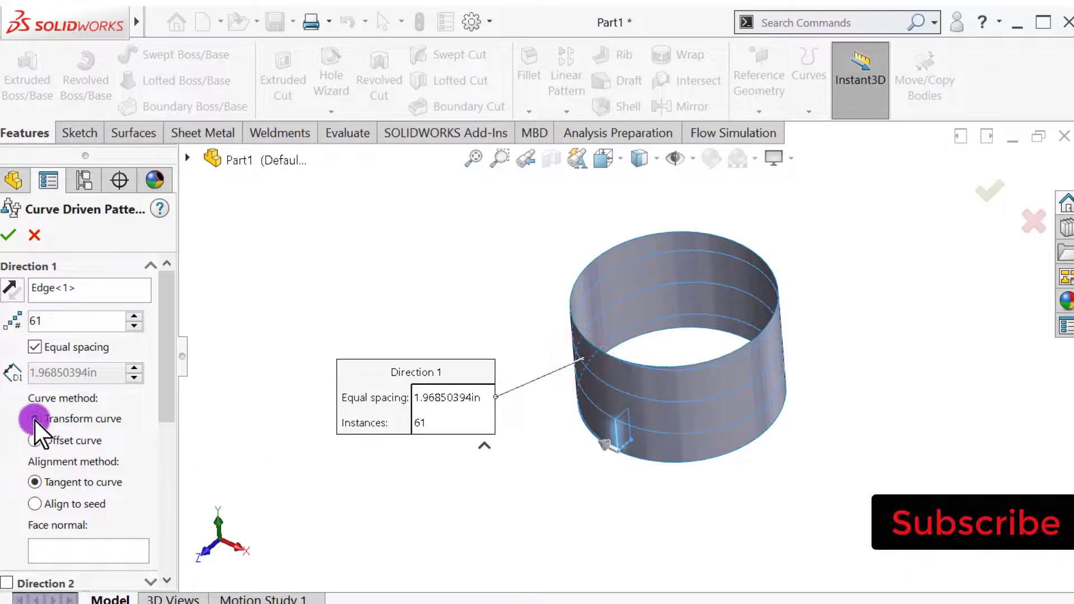
{"action": "left_click_drag", "start_coordinate": [171, 404], "coordinate": [170, 440]}
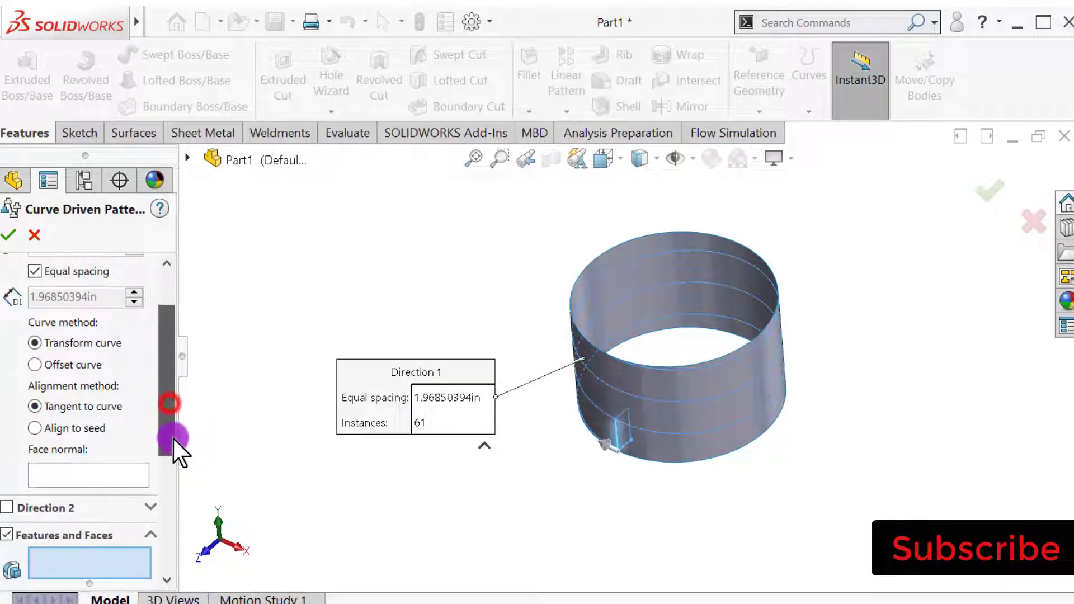
{"action": "left_click", "coordinate": [50, 475]}
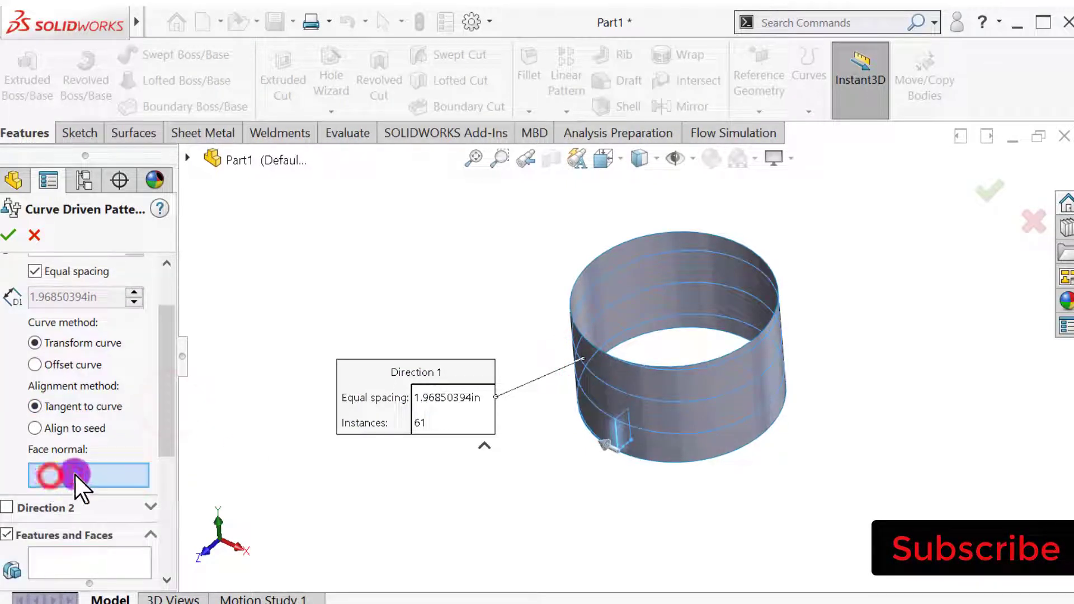
{"action": "left_click", "coordinate": [611, 297]}
Switch the pattern to bodies, choose the small surface body Surface-Extrude2 as the one to repeat, and accept the pattern.
{"action": "left_click_drag", "start_coordinate": [167, 409], "coordinate": [166, 499]}
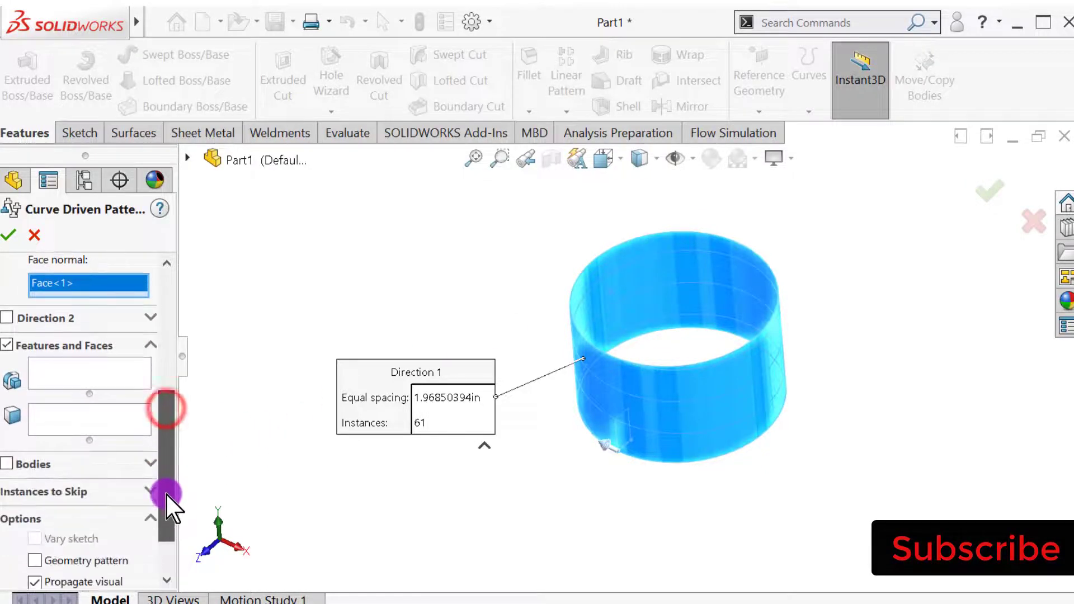
{"action": "left_click", "coordinate": [8, 464]}
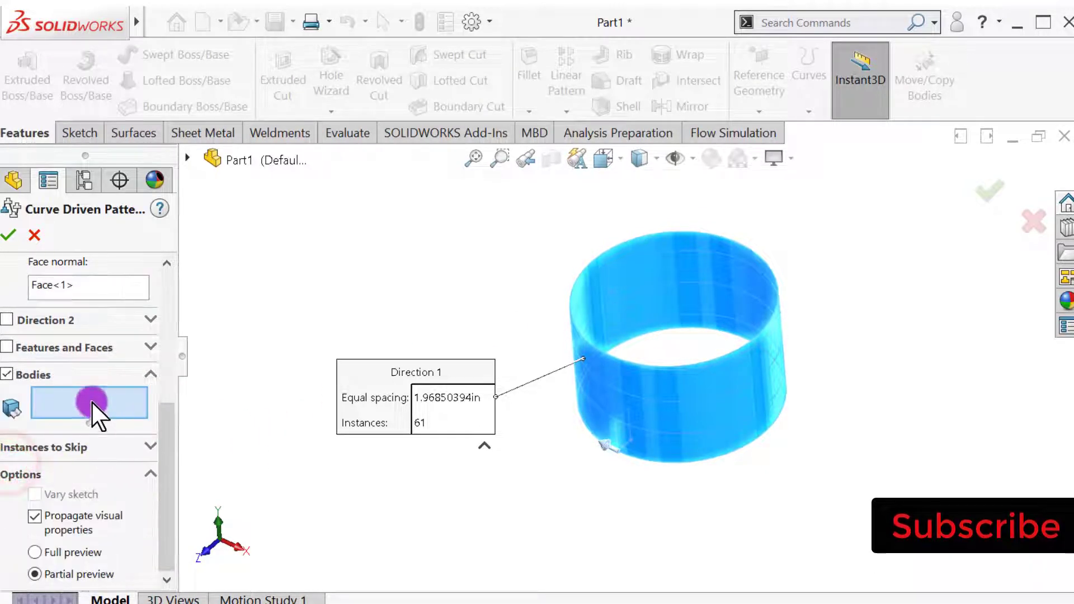
{"action": "left_click_drag", "start_coordinate": [166, 431], "coordinate": [179, 246]}
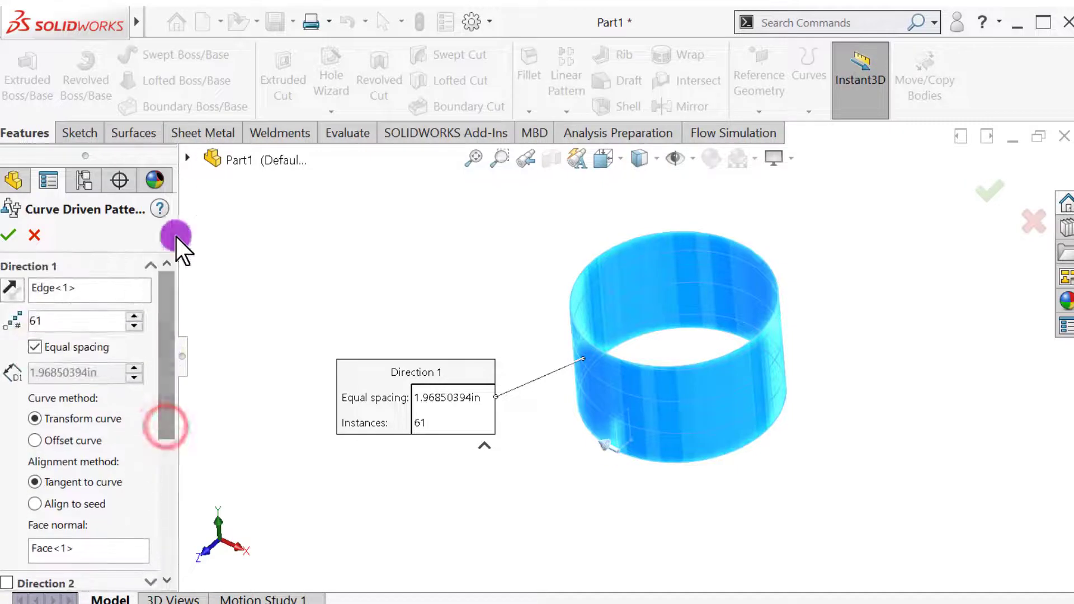
{"action": "left_click", "coordinate": [188, 158]}
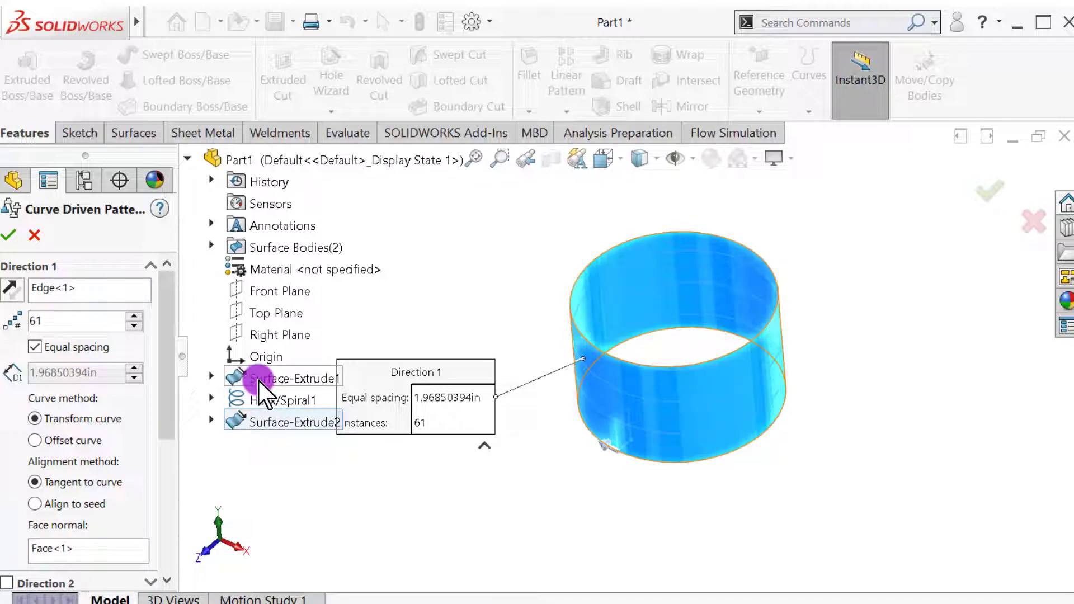
{"action": "left_click", "coordinate": [258, 422]}
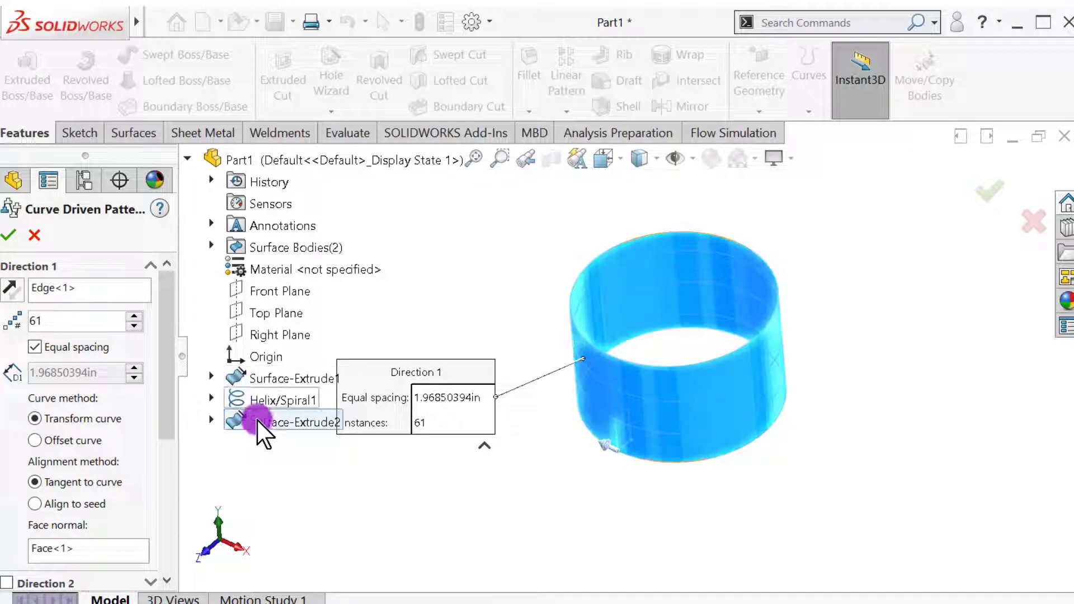
{"action": "left_click", "coordinate": [212, 244]}
{"action": "left_click", "coordinate": [267, 292]}
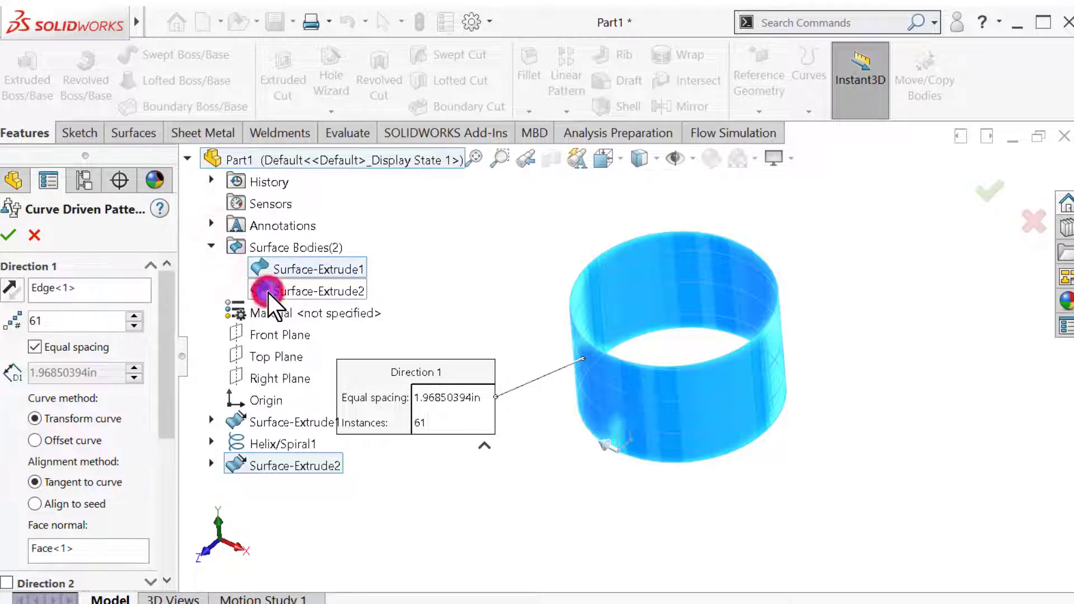
{"action": "middle_click_drag", "start_coordinate": [456, 538], "coordinate": [403, 482]}
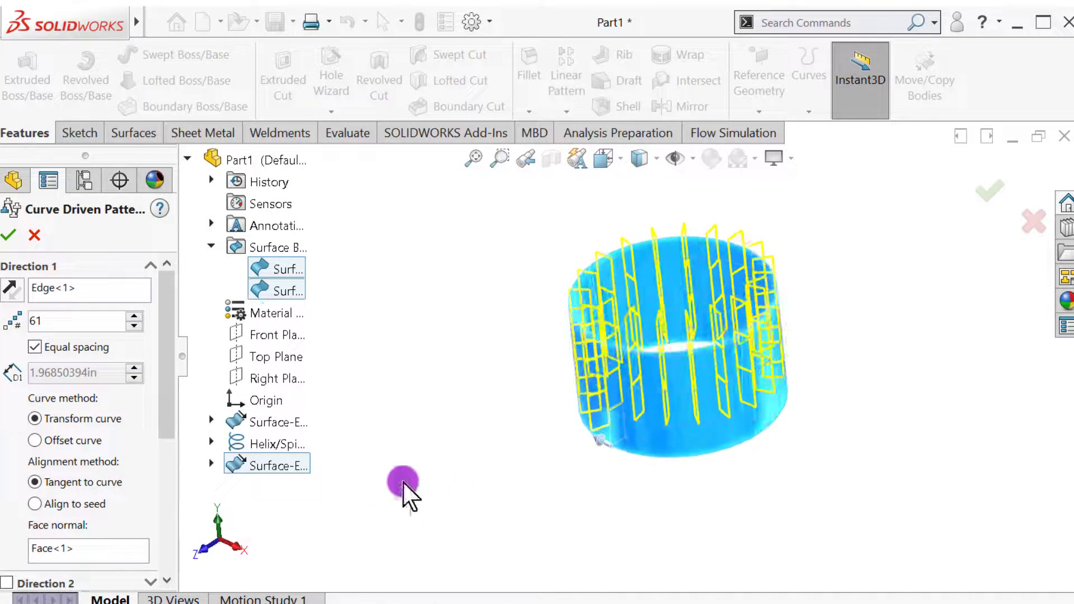
{"action": "left_click", "coordinate": [9, 235]}
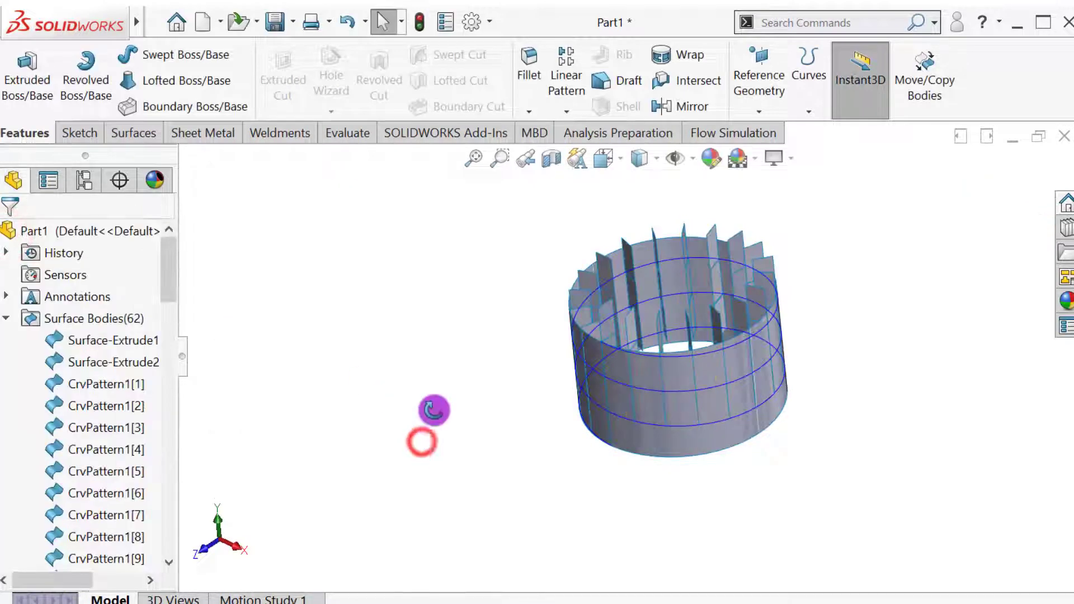
Hide the cylindrical surface body so only the patterned strips and the helix are displayed.
{"action": "mouse_move", "coordinate": [434, 410]}
{"action": "middle_mouse_down"}
{"action": "mouse_move", "coordinate": [414, 343]}
{"action": "mouse_move", "coordinate": [431, 427]}
{"action": "middle_mouse_up"}
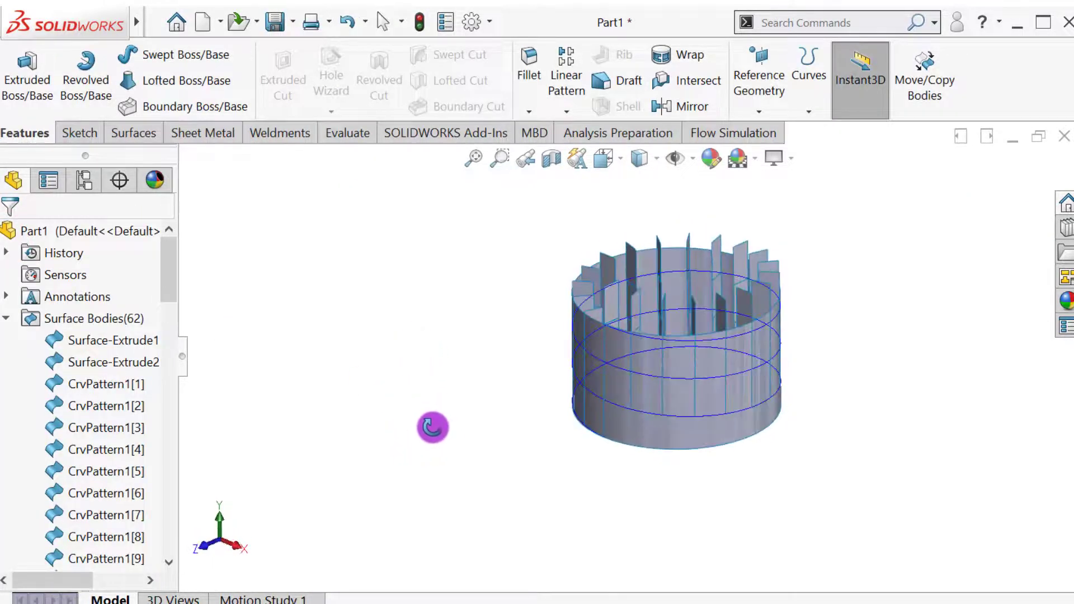
{"action": "left_click", "coordinate": [675, 434]}
{"action": "left_click", "coordinate": [749, 387]}
{"action": "left_click", "coordinate": [389, 439]}
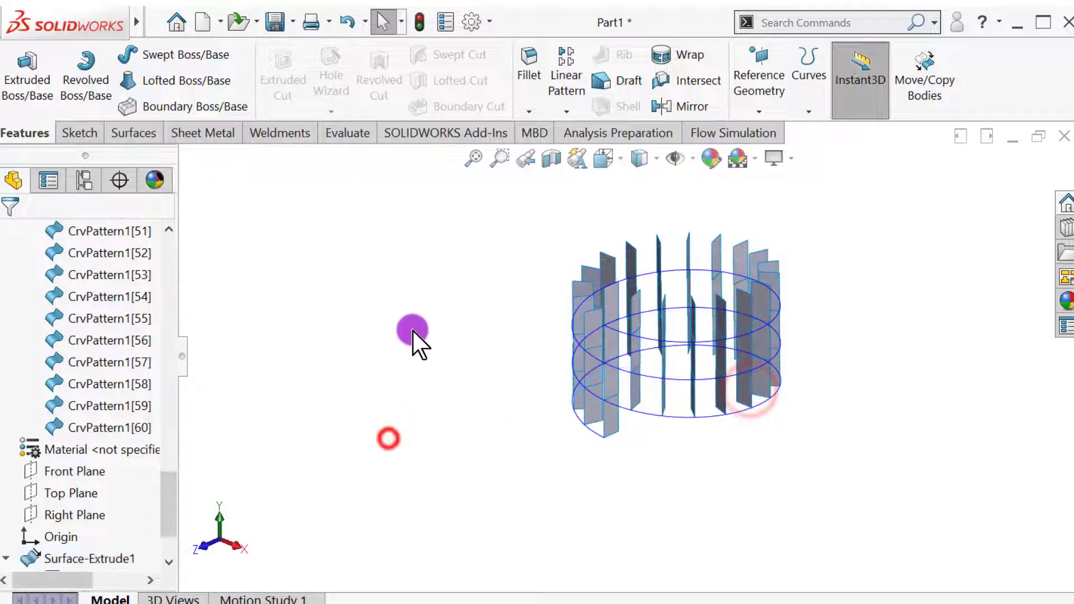
Start a curve through reference points at the helix's lower end and pick the first five strip vertices, alternating between low and high.
{"action": "middle_click_drag", "start_coordinate": [413, 331], "coordinate": [619, 321]}
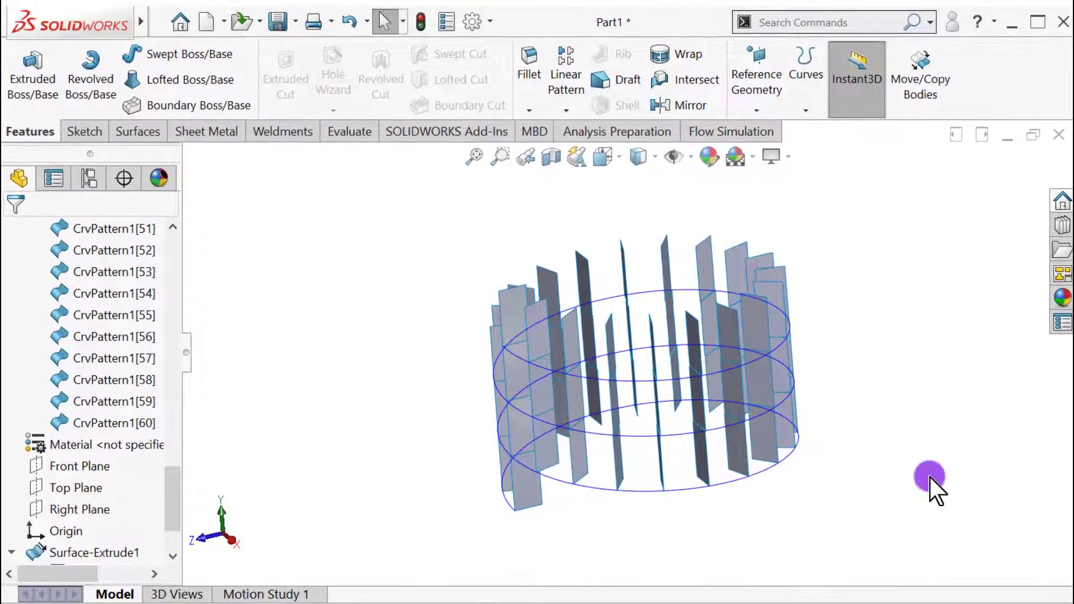
{"action": "middle_click_drag", "start_coordinate": [930, 477], "coordinate": [828, 300]}
{"action": "left_click", "coordinate": [806, 109]}
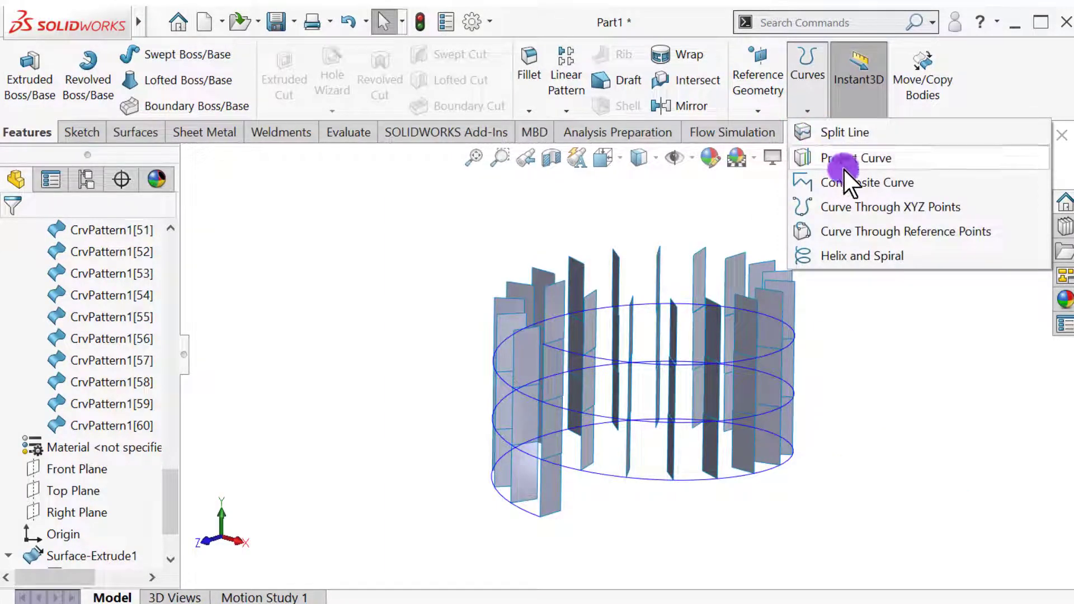
{"action": "left_click", "coordinate": [873, 230]}
{"action": "middle_click_drag", "start_coordinate": [393, 490], "coordinate": [479, 478]}
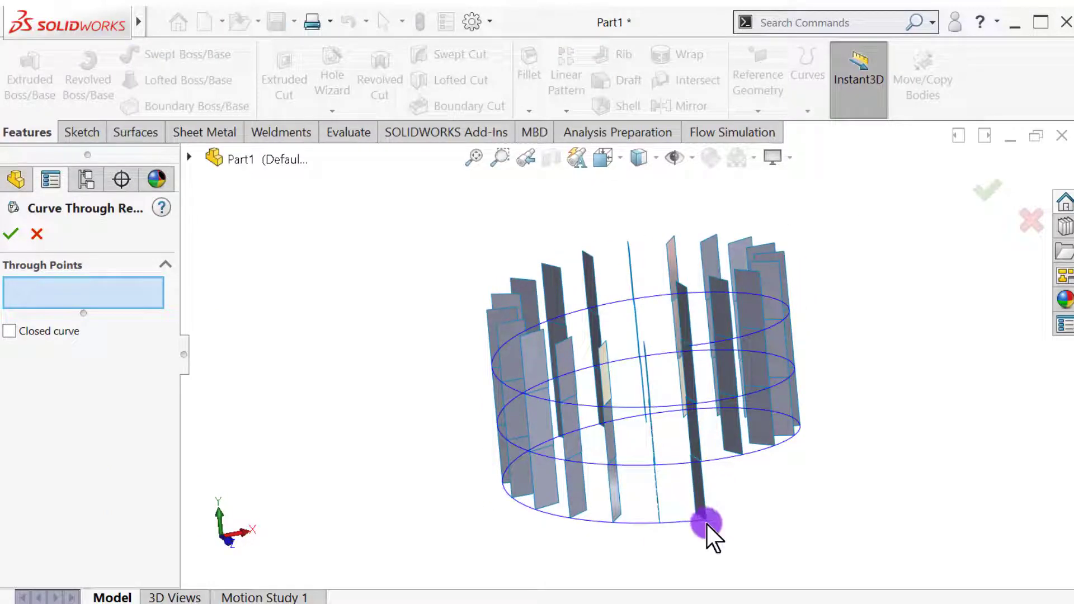
{"action": "left_click", "coordinate": [707, 520]}
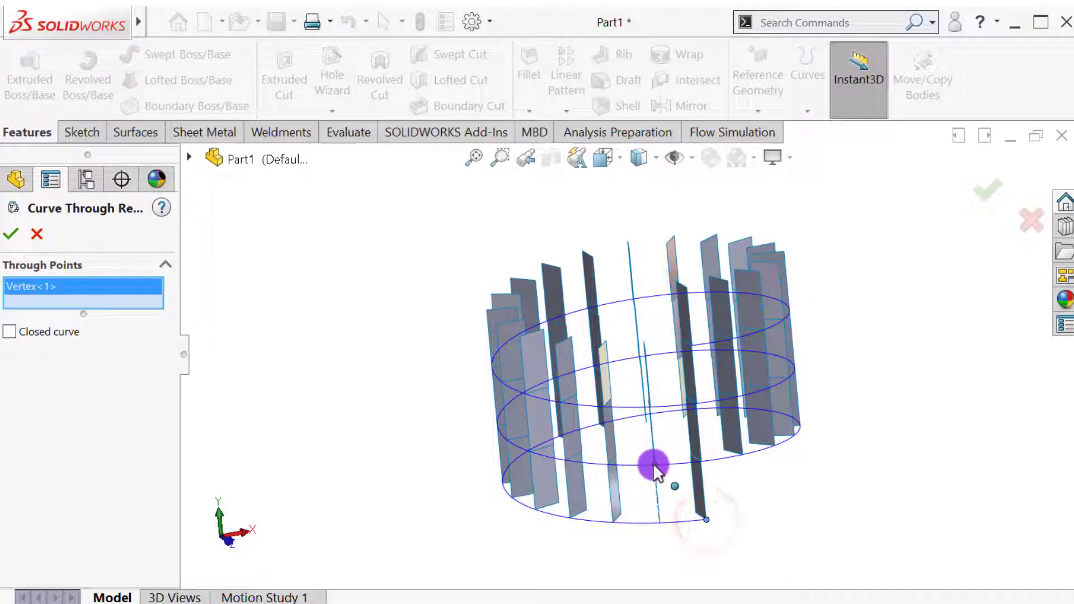
{"action": "left_click", "coordinate": [653, 464]}
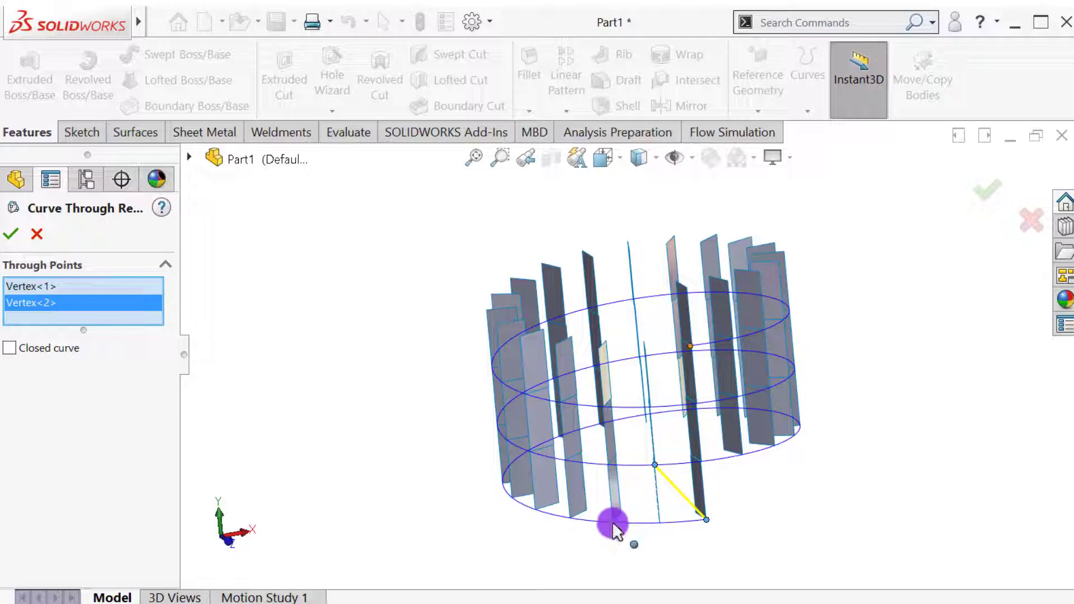
{"action": "left_click", "coordinate": [613, 522]}
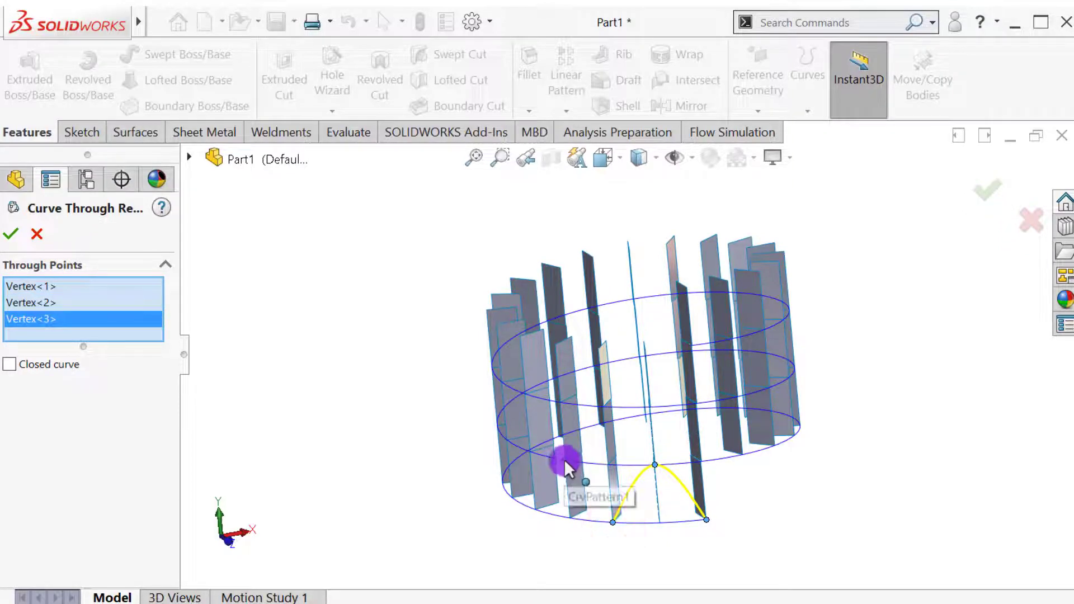
{"action": "left_click", "coordinate": [565, 460]}
{"action": "left_click", "coordinate": [535, 508]}
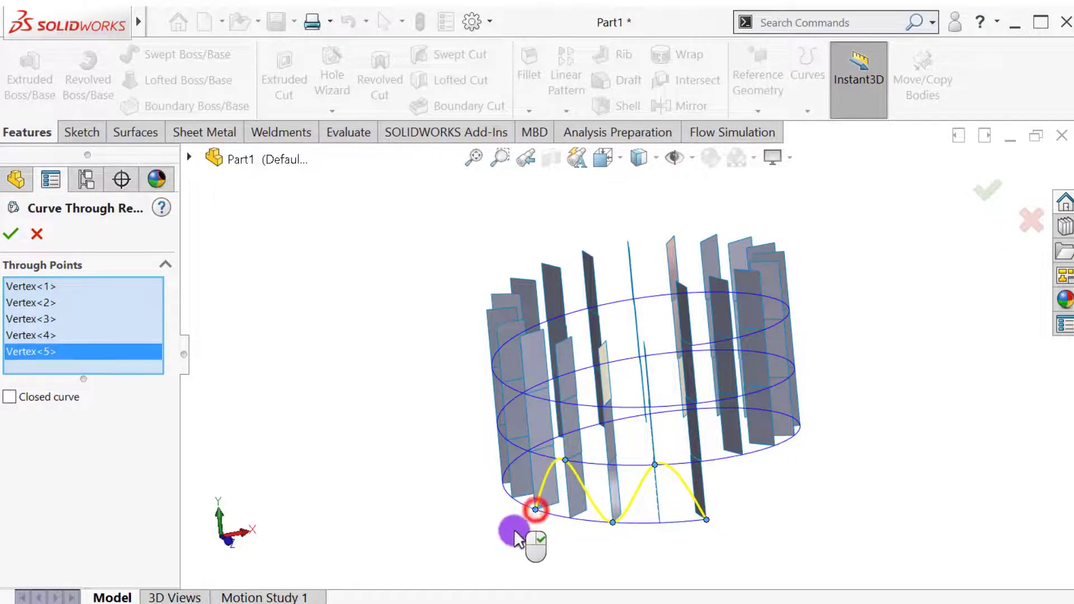
Extend the zigzag curve around the lowest turn up to the thirteenth point, alternating between lower and upper strip vertices.
{"action": "middle_click_drag", "start_coordinate": [513, 528], "coordinate": [622, 526]}
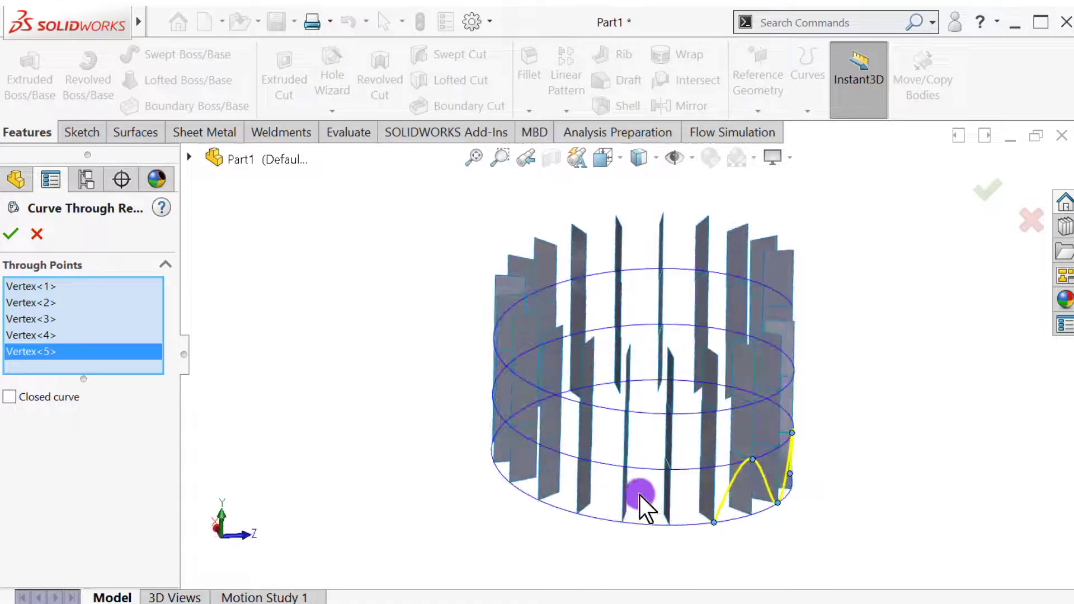
{"action": "left_click", "coordinate": [671, 468]}
{"action": "left_click", "coordinate": [622, 522]}
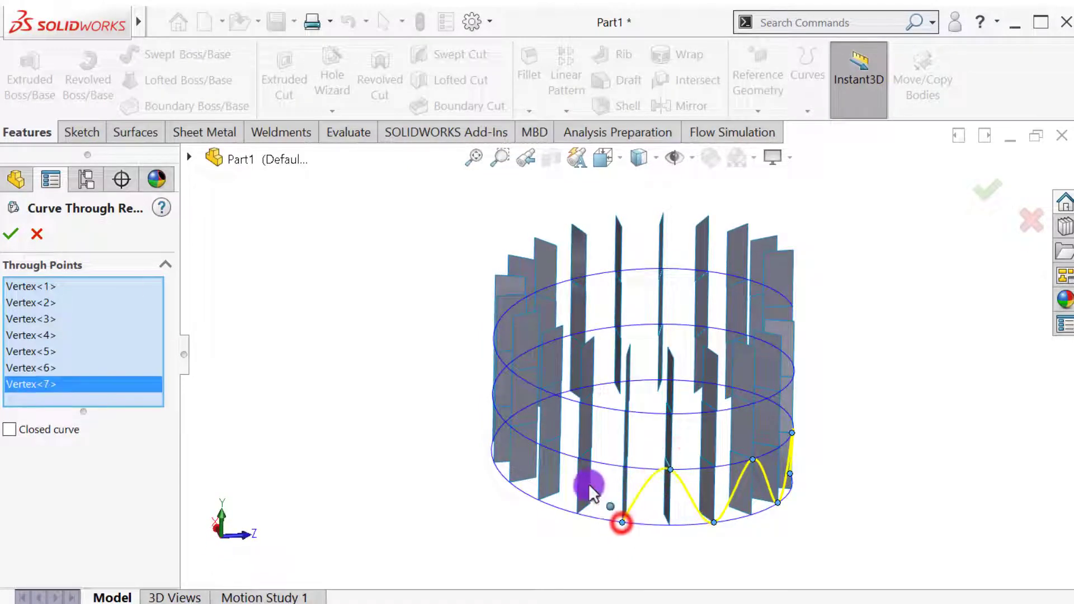
{"action": "left_click", "coordinate": [580, 459]}
{"action": "left_click", "coordinate": [537, 496]}
{"action": "middle_click_drag", "start_coordinate": [537, 497], "coordinate": [568, 554]}
{"action": "left_click", "coordinate": [632, 470]}
{"action": "left_click", "coordinate": [586, 512]}
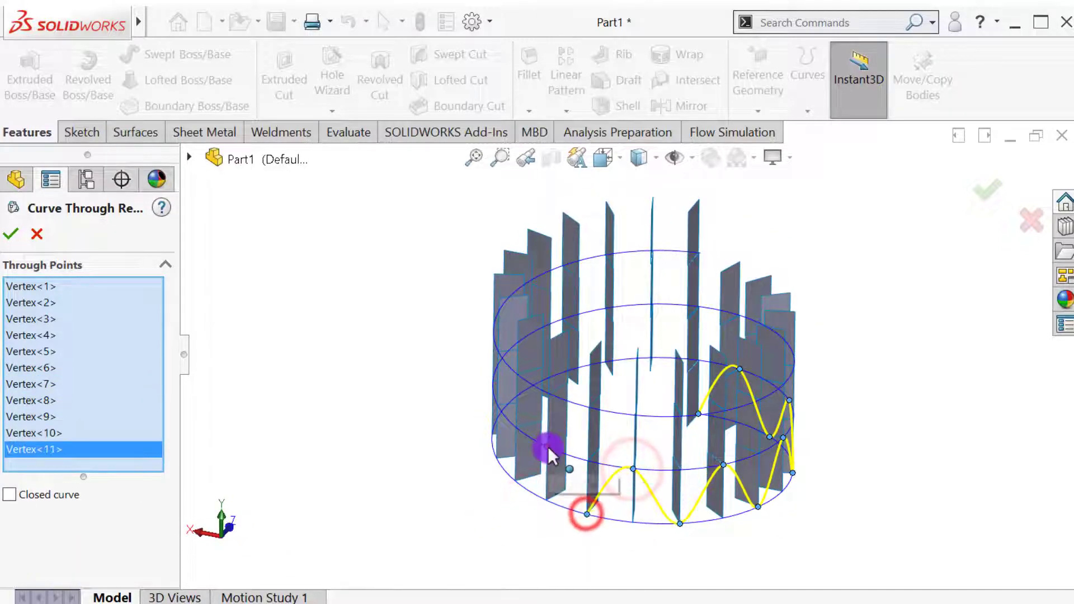
{"action": "left_click", "coordinate": [547, 446]}
{"action": "left_click", "coordinate": [516, 479]}
Complete the zigzag points around the rest of the first turn, carrying the curve on to the start of the second turn.
{"action": "middle_click_drag", "start_coordinate": [501, 497], "coordinate": [565, 554]}
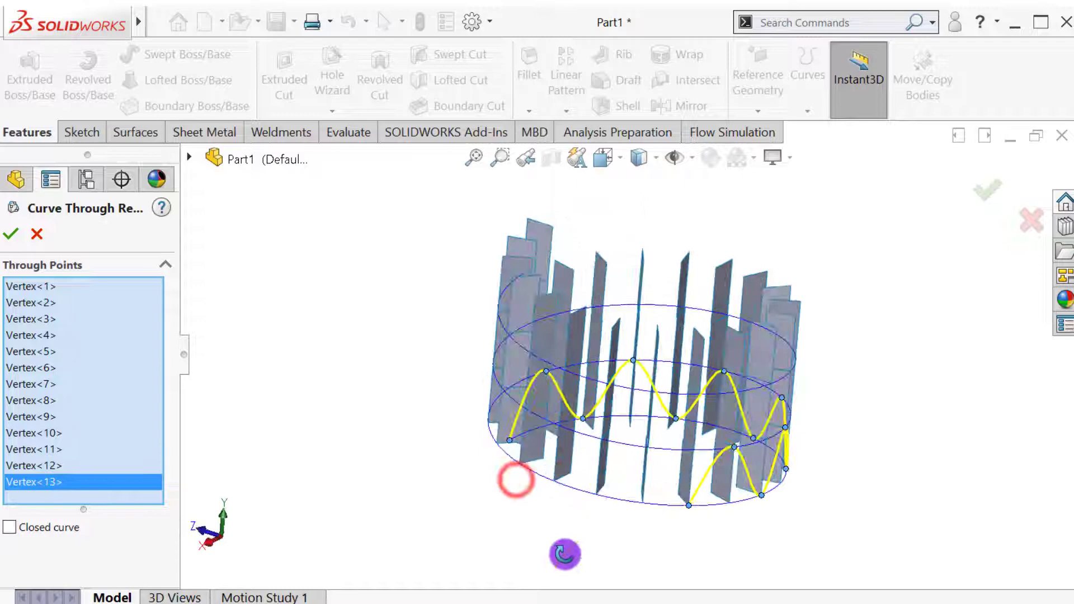
{"action": "left_click", "coordinate": [634, 449]}
{"action": "left_click", "coordinate": [583, 494]}
{"action": "middle_click_drag", "start_coordinate": [583, 494], "coordinate": [602, 470]}
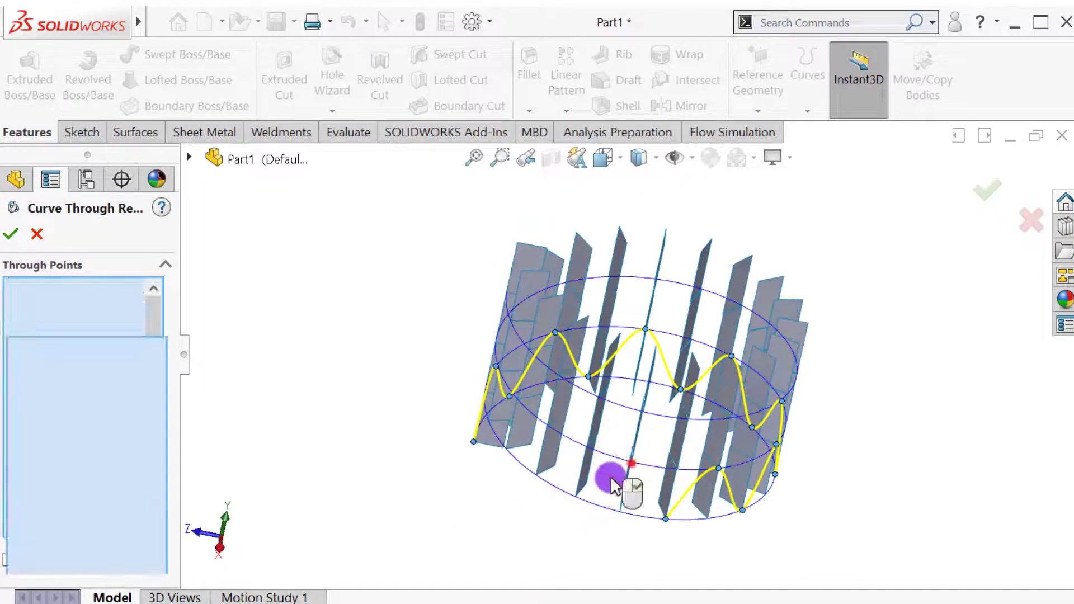
{"action": "left_click", "coordinate": [631, 460]}
{"action": "left_click", "coordinate": [576, 497]}
{"action": "left_click", "coordinate": [547, 428]}
{"action": "middle_click_drag", "start_coordinate": [547, 428], "coordinate": [593, 486]}
{"action": "left_click", "coordinate": [632, 425]}
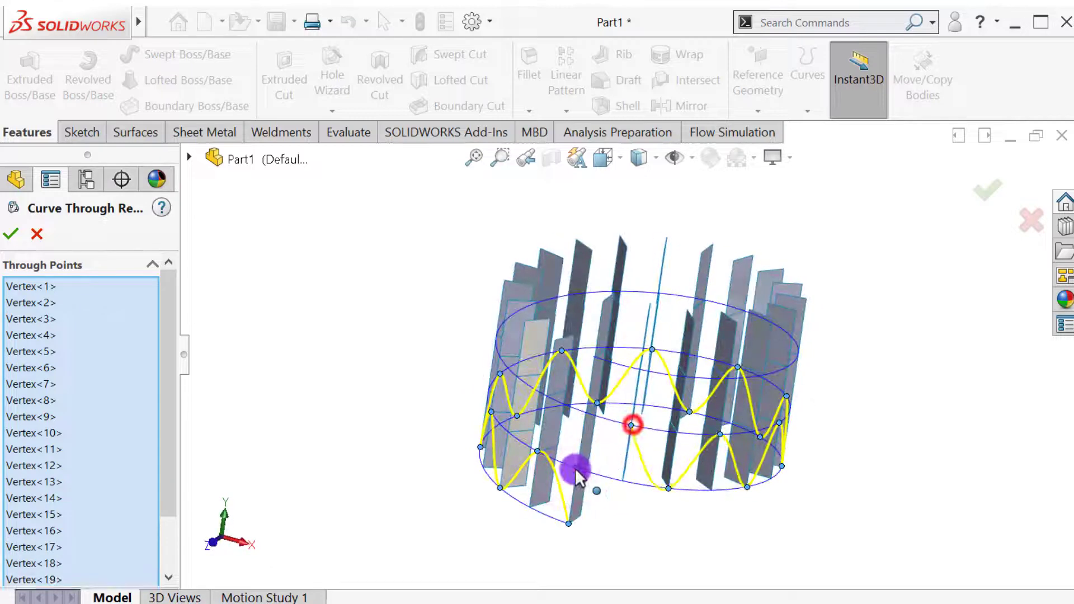
{"action": "left_click", "coordinate": [575, 469]}
Continue the zigzag curve along the second turn, picking alternating vertices on successive strips.
{"action": "middle_click_drag", "start_coordinate": [475, 455], "coordinate": [613, 445]}
{"action": "left_click", "coordinate": [627, 431]}
{"action": "left_click", "coordinate": [574, 471]}
{"action": "left_click", "coordinate": [614, 446]}
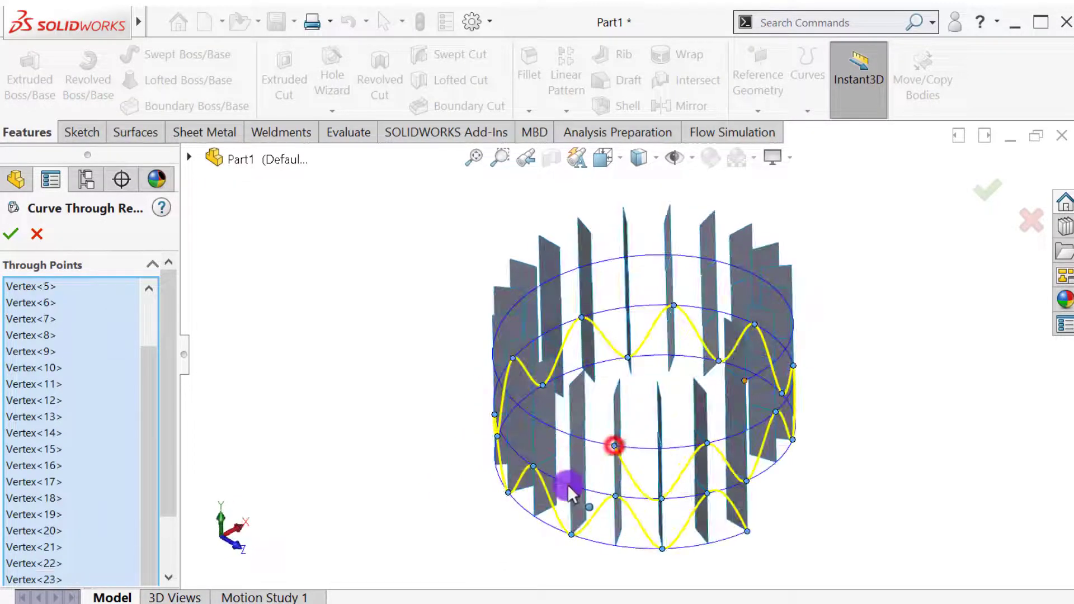
{"action": "left_click", "coordinate": [569, 486]}
{"action": "middle_click_drag", "start_coordinate": [535, 415], "coordinate": [628, 434]}
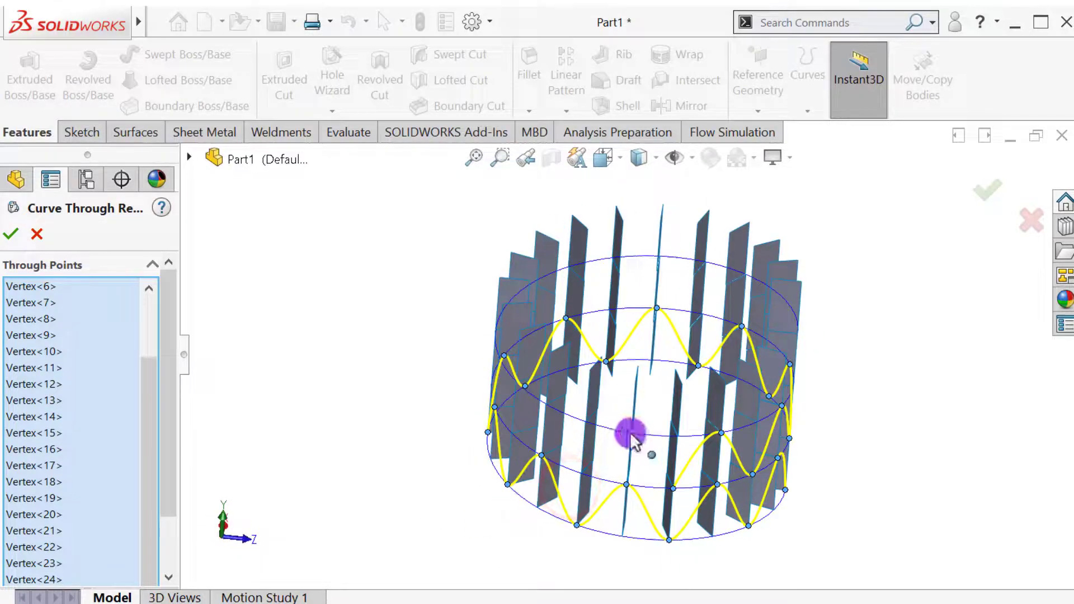
{"action": "left_click", "coordinate": [631, 432]}
{"action": "middle_click_drag", "start_coordinate": [579, 472], "coordinate": [536, 484]}
{"action": "left_click", "coordinate": [638, 428]}
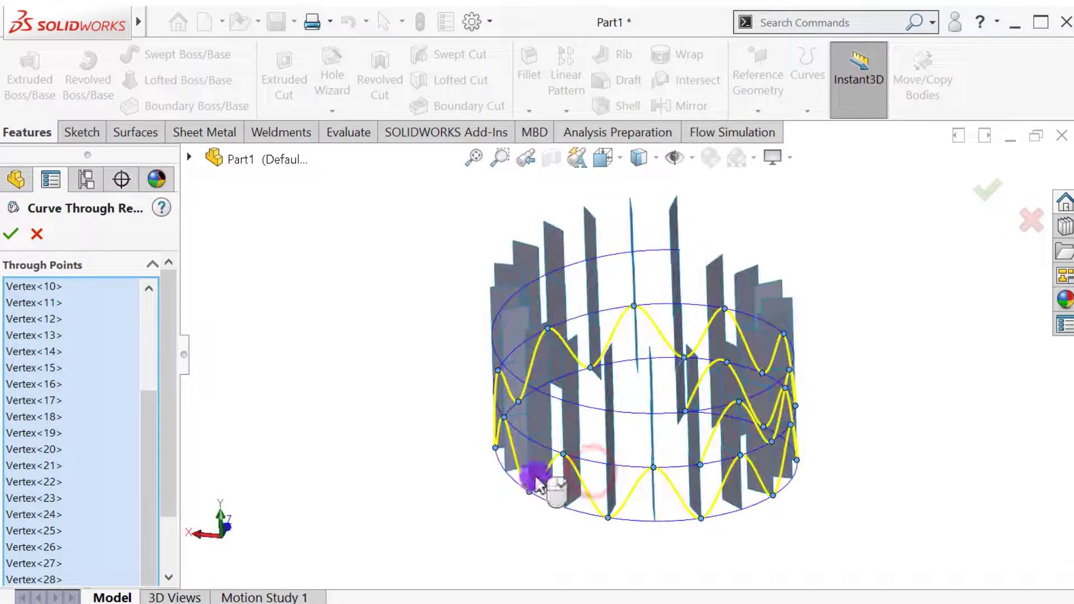
{"action": "left_click", "coordinate": [606, 464]}
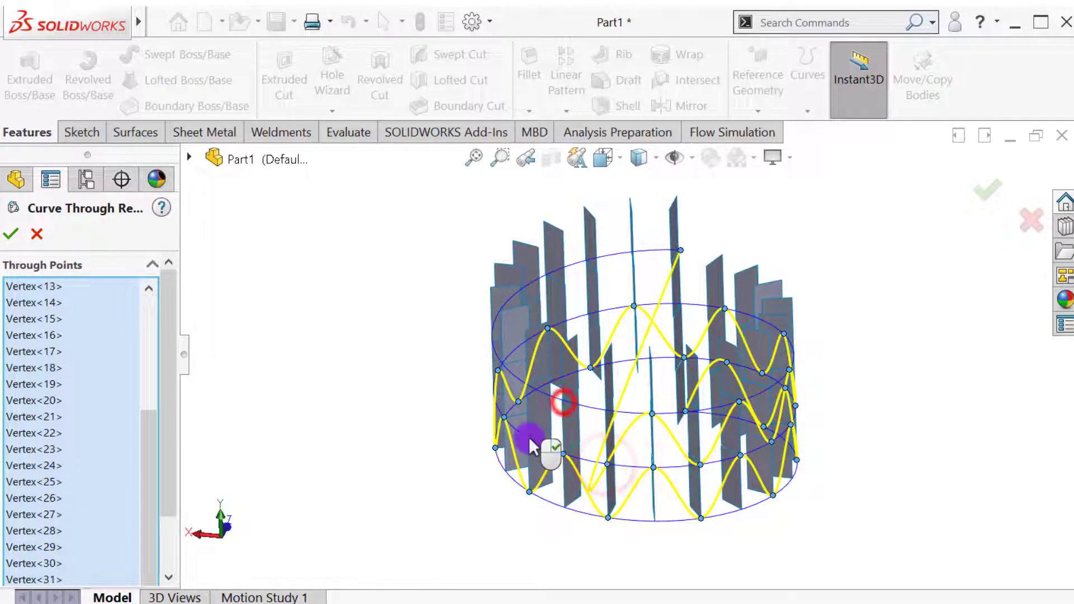
Remove the wrongly picked vertices, including the one at the helix's upper end, from the curve's through-points list.
{"action": "left_click", "coordinate": [146, 455]}
{"action": "right_click", "coordinate": [26, 582]}
{"action": "left_click", "coordinate": [54, 603]}
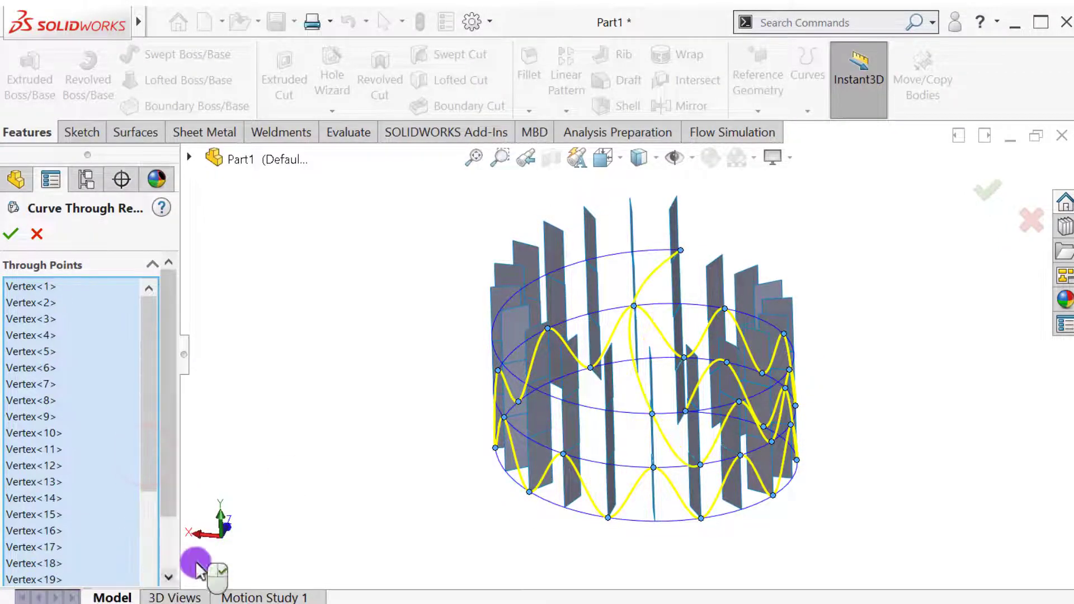
{"action": "mouse_move", "coordinate": [270, 516]}
{"action": "middle_mouse_down"}
{"action": "mouse_move", "coordinate": [282, 470]}
{"action": "mouse_move", "coordinate": [280, 522]}
{"action": "mouse_move", "coordinate": [255, 517]}
{"action": "middle_mouse_up"}
{"action": "left_click_drag", "start_coordinate": [143, 475], "coordinate": [148, 597]}
{"action": "left_click_drag", "start_coordinate": [152, 520], "coordinate": [173, 568]}
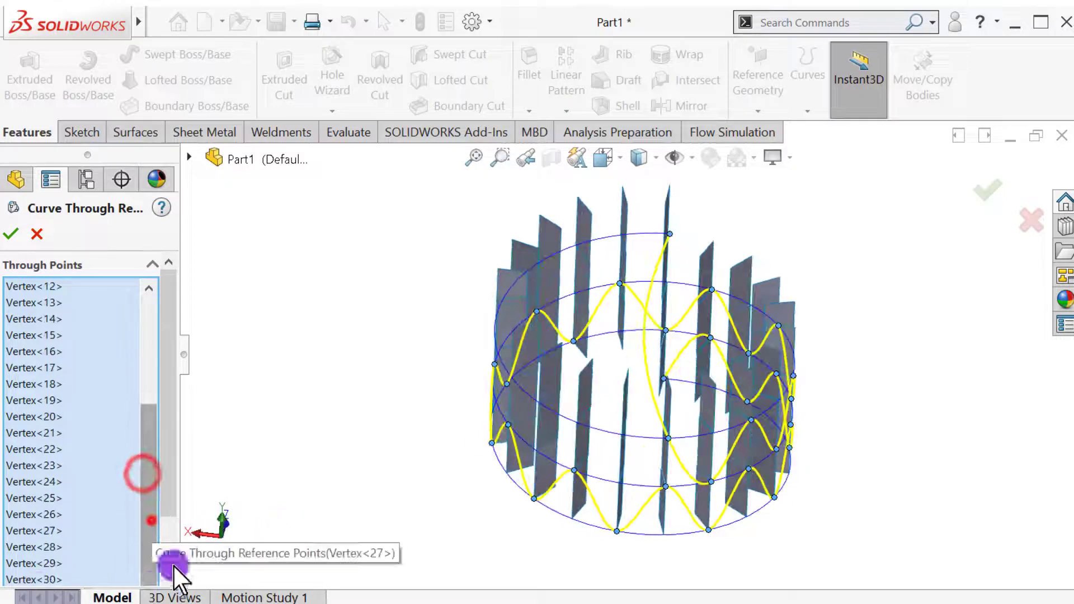
{"action": "middle_click_drag", "start_coordinate": [268, 498], "coordinate": [320, 425]}
{"action": "left_click", "coordinate": [696, 245]}
Resume the curve from its last correct point and add the remaining alternating vertices of the second turn.
{"action": "left_click", "coordinate": [603, 463]}
{"action": "middle_click_drag", "start_coordinate": [560, 447], "coordinate": [579, 477]}
{"action": "left_click", "coordinate": [577, 472]}
{"action": "middle_click_drag", "start_coordinate": [459, 439], "coordinate": [479, 492]}
{"action": "left_click", "coordinate": [604, 405]}
{"action": "left_click", "coordinate": [559, 441]}
{"action": "left_click", "coordinate": [562, 444]}
{"action": "middle_click_drag", "start_coordinate": [563, 444], "coordinate": [526, 447]}
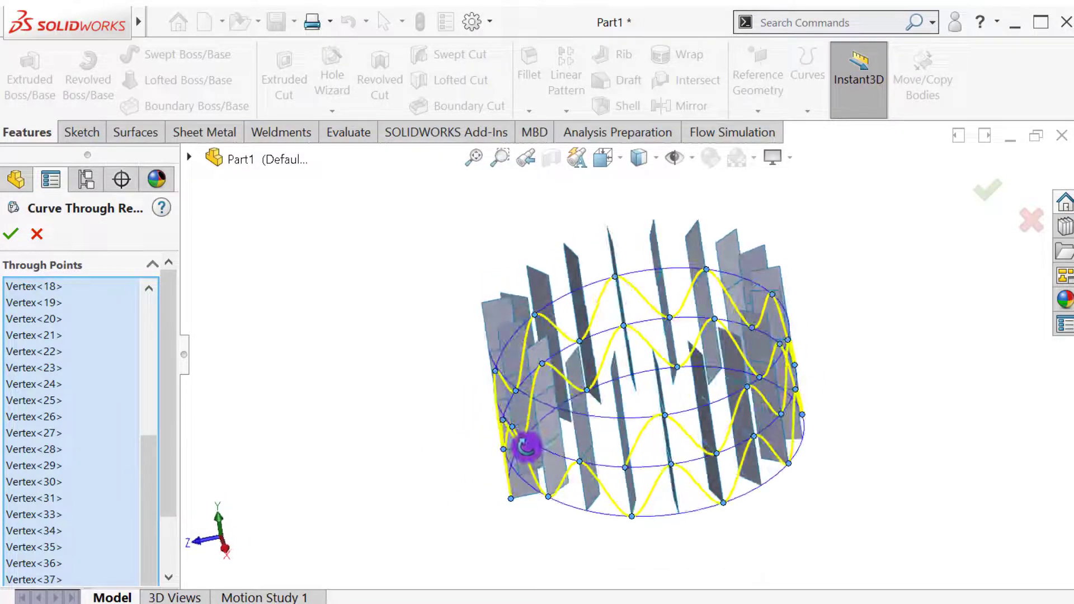
Thread the curve through the first strips of the top turn, alternating between their upper corners and the helix-level vertices.
{"action": "mouse_move", "coordinate": [399, 463]}
{"action": "middle_mouse_down"}
{"action": "mouse_move", "coordinate": [480, 455]}
{"action": "mouse_move", "coordinate": [568, 411]}
{"action": "mouse_move", "coordinate": [432, 436]}
{"action": "mouse_move", "coordinate": [389, 432]}
{"action": "mouse_move", "coordinate": [408, 270]}
{"action": "mouse_move", "coordinate": [450, 286]}
{"action": "middle_mouse_up"}
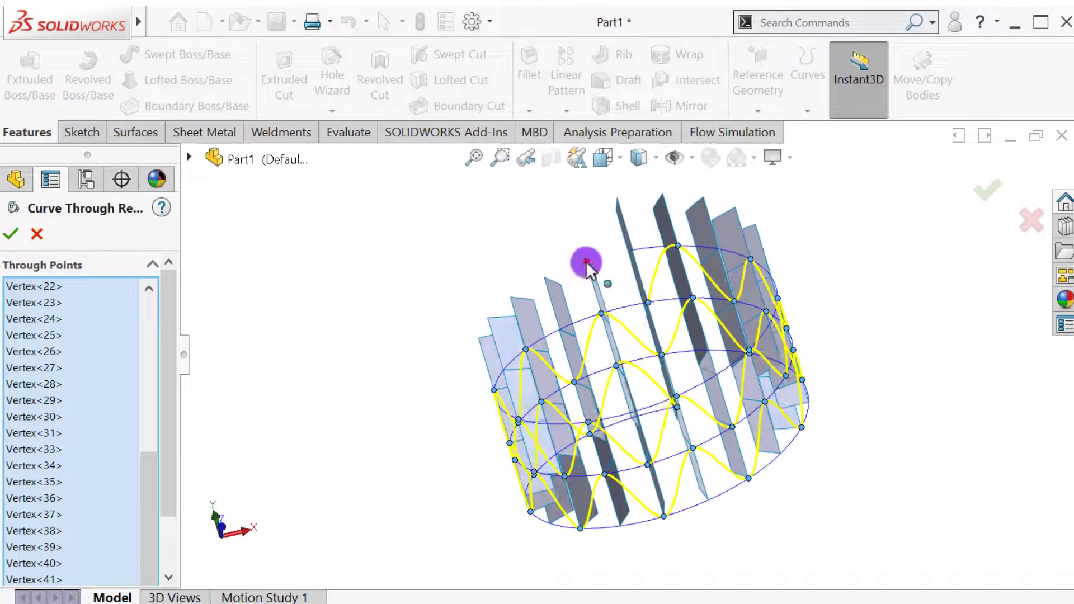
{"action": "left_click", "coordinate": [585, 260]}
{"action": "left_click", "coordinate": [559, 329]}
{"action": "mouse_move", "coordinate": [421, 358]}
{"action": "middle_mouse_down"}
{"action": "mouse_move", "coordinate": [463, 364]}
{"action": "mouse_move", "coordinate": [516, 349]}
{"action": "mouse_move", "coordinate": [515, 283]}
{"action": "mouse_move", "coordinate": [514, 301]}
{"action": "middle_mouse_up"}
{"action": "left_click", "coordinate": [576, 298]}
{"action": "left_click", "coordinate": [561, 369]}
{"action": "left_click", "coordinate": [505, 336]}
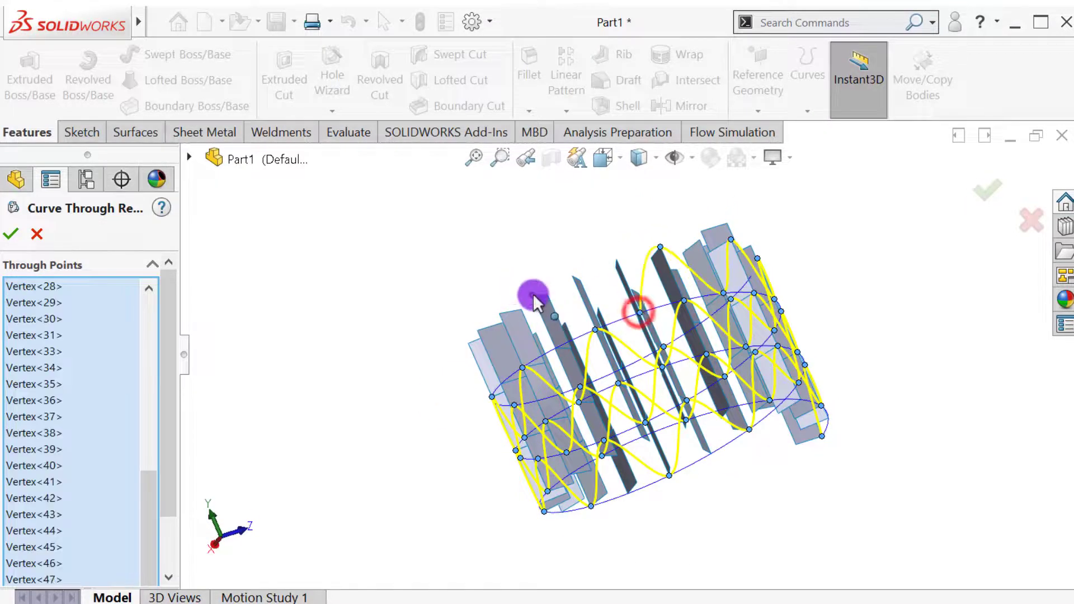
{"action": "left_click", "coordinate": [554, 348]}
{"action": "left_click", "coordinate": [500, 314]}
Carry the zigzag points further around the top turn, alternating between upper and lower vertices of the following strips.
{"action": "middle_click_drag", "start_coordinate": [405, 355], "coordinate": [479, 345]}
{"action": "left_click", "coordinate": [615, 297]}
{"action": "middle_click_drag", "start_coordinate": [517, 284], "coordinate": [532, 310]}
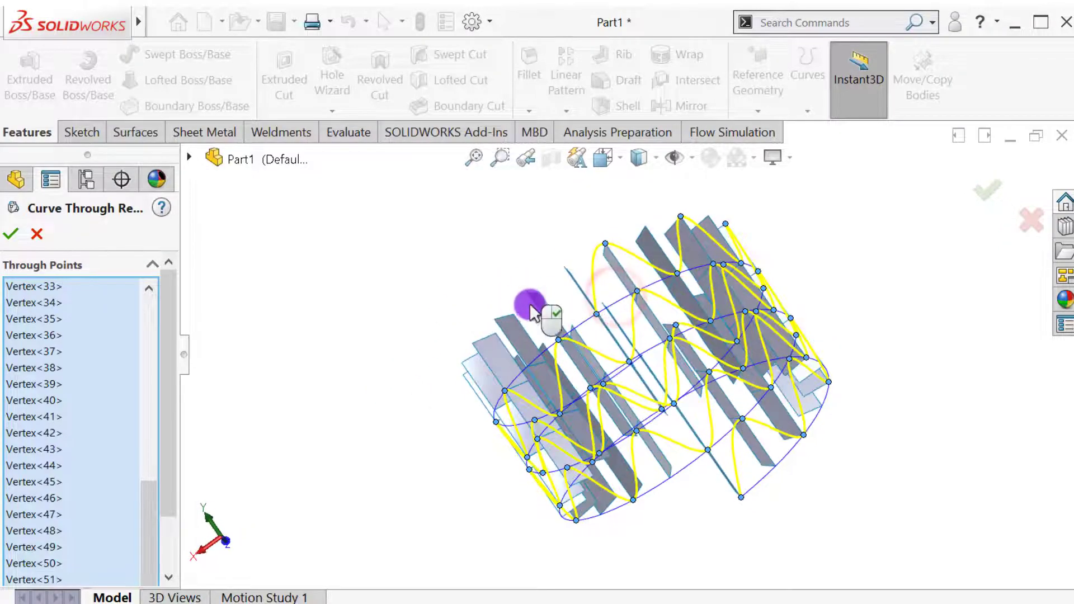
{"action": "left_click", "coordinate": [530, 293]}
{"action": "left_click", "coordinate": [526, 370]}
{"action": "left_click", "coordinate": [474, 341]}
{"action": "middle_click_drag", "start_coordinate": [473, 342], "coordinate": [609, 293]}
{"action": "left_click", "coordinate": [609, 292]}
{"action": "left_click", "coordinate": [547, 270]}
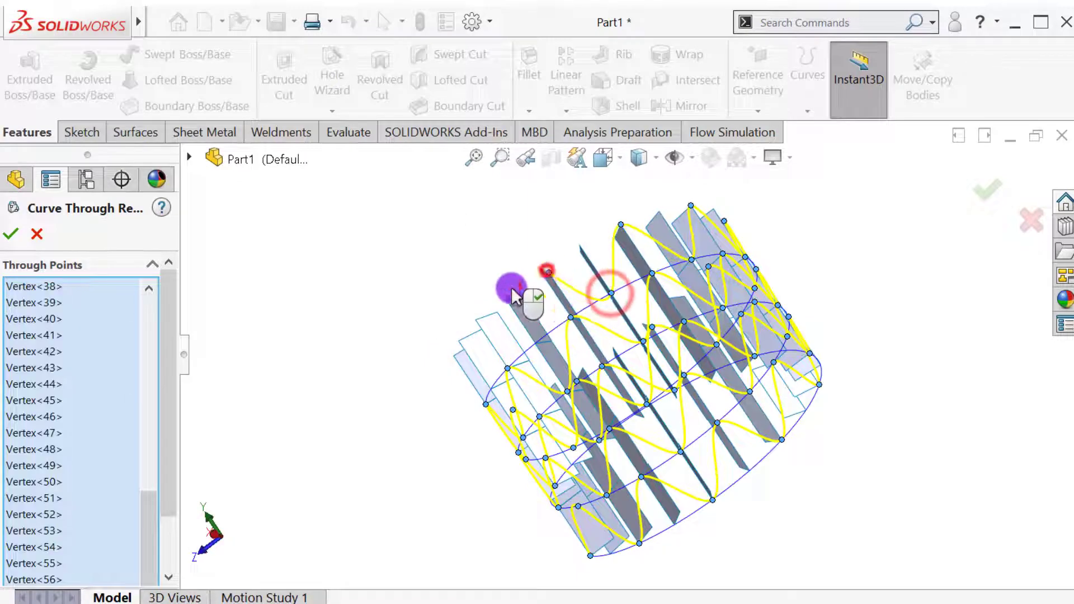
Add the last alternating vertices of the top turn to finish the zigzag, and accept the curve.
{"action": "middle_click_drag", "start_coordinate": [510, 288], "coordinate": [479, 277]}
{"action": "left_click", "coordinate": [590, 318]}
{"action": "middle_click_drag", "start_coordinate": [560, 291], "coordinate": [548, 220]}
{"action": "left_click", "coordinate": [579, 253]}
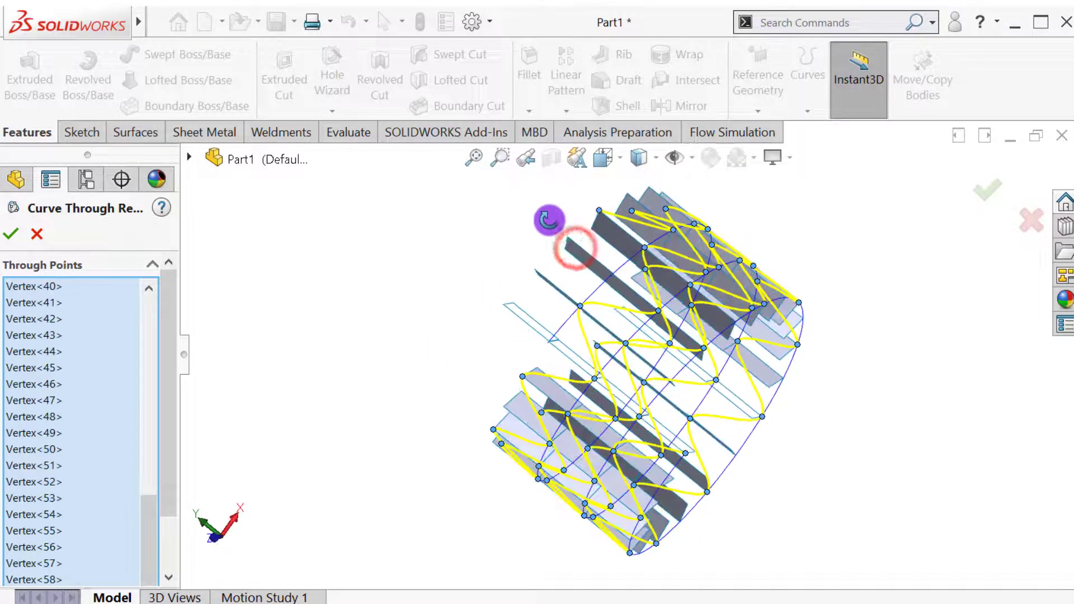
{"action": "left_click", "coordinate": [613, 275]}
{"action": "left_click", "coordinate": [537, 272]}
{"action": "middle_click_drag", "start_coordinate": [512, 285], "coordinate": [496, 244]}
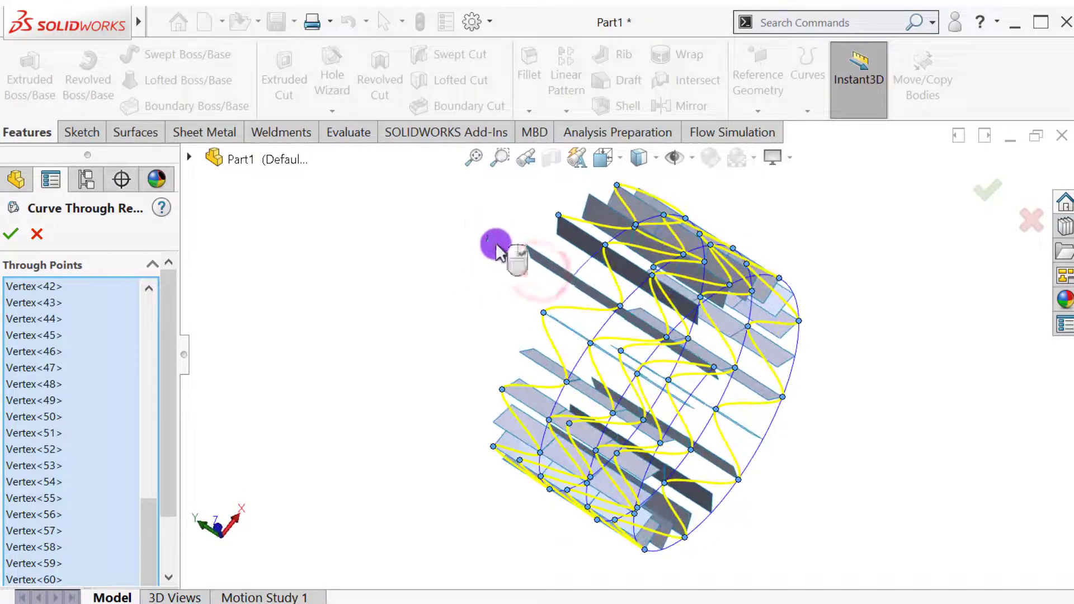
{"action": "left_click", "coordinate": [364, 311]}
{"action": "middle_click_drag", "start_coordinate": [364, 437], "coordinate": [487, 444]}
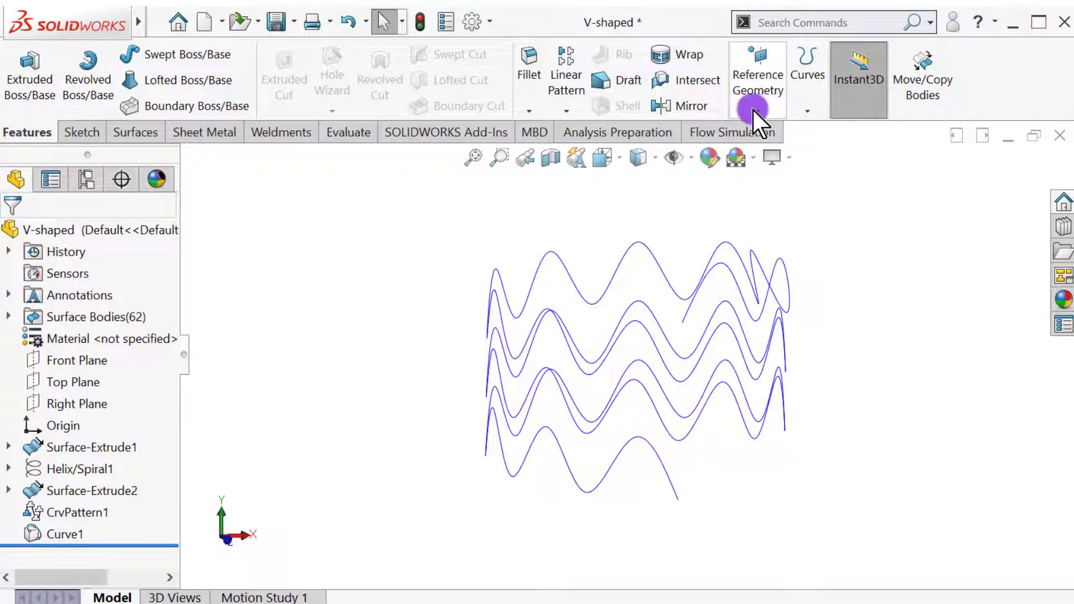
Create a reference plane perpendicular to the zigzag curve and coincident with its lower endpoint, and hide the plane.
{"action": "left_click", "coordinate": [752, 111]}
{"action": "left_click", "coordinate": [766, 133]}
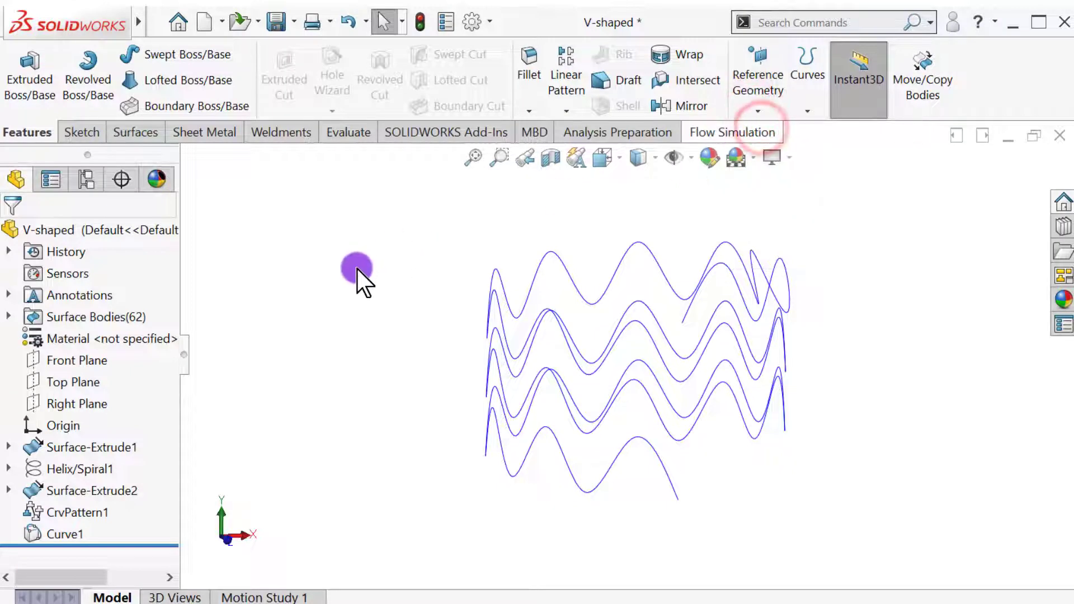
{"action": "left_click", "coordinate": [656, 449]}
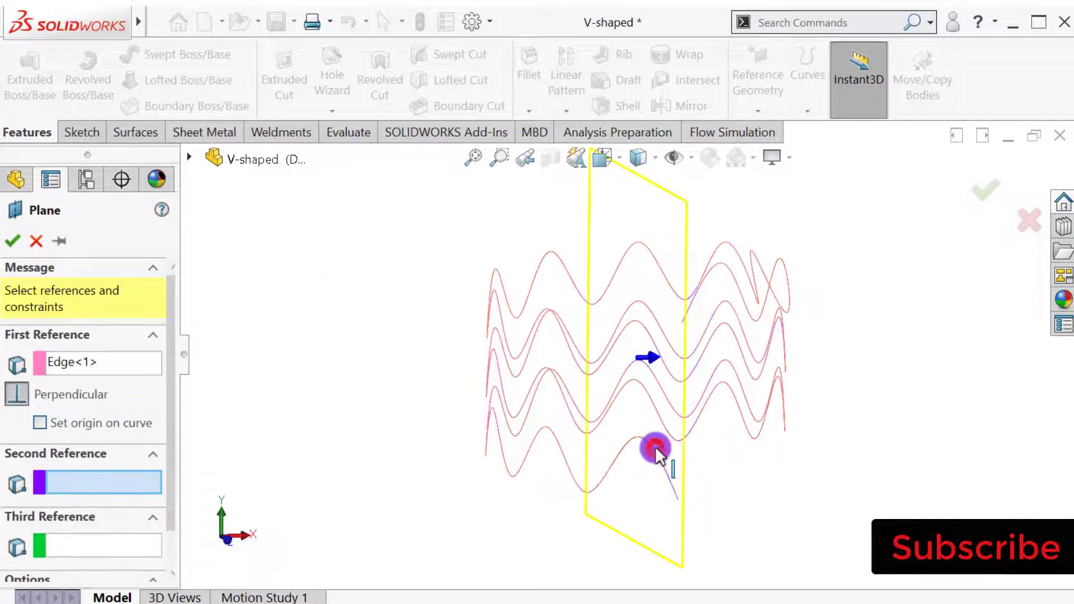
{"action": "left_click", "coordinate": [677, 499]}
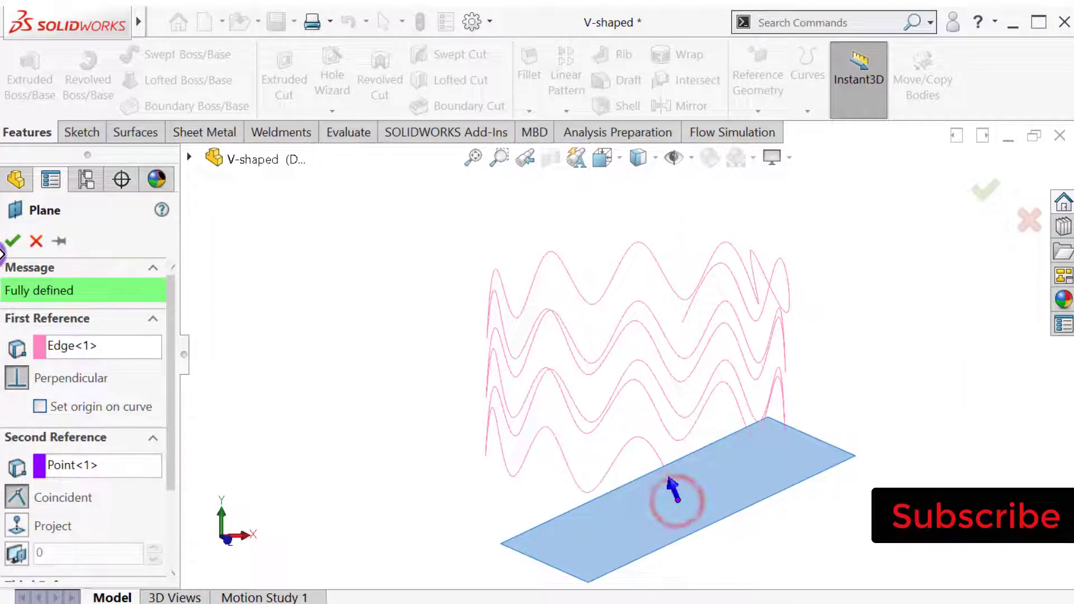
{"action": "left_click", "coordinate": [13, 241]}
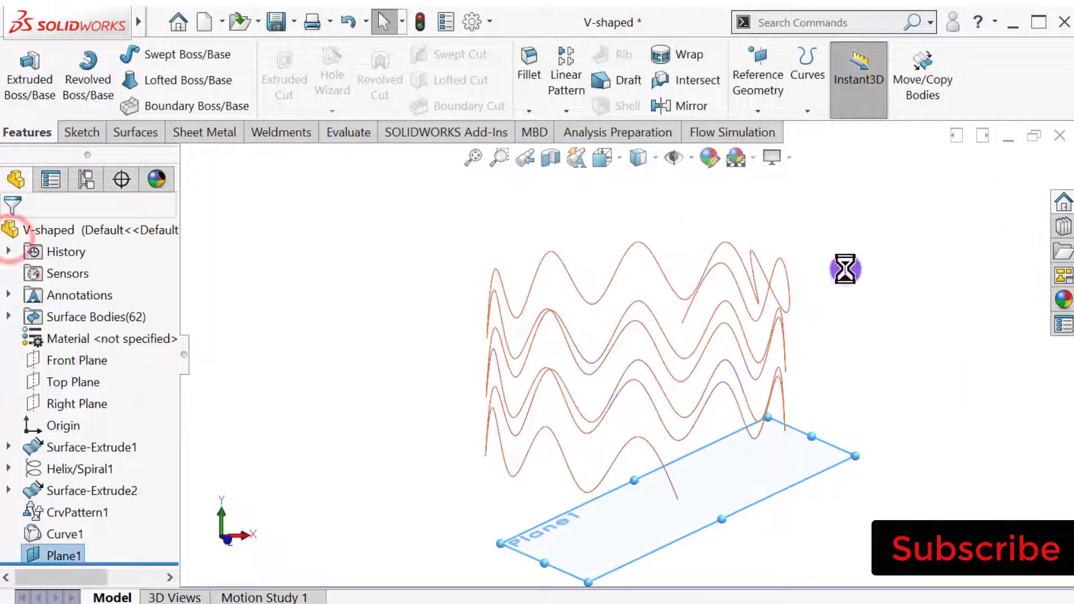
{"action": "left_click", "coordinate": [783, 490]}
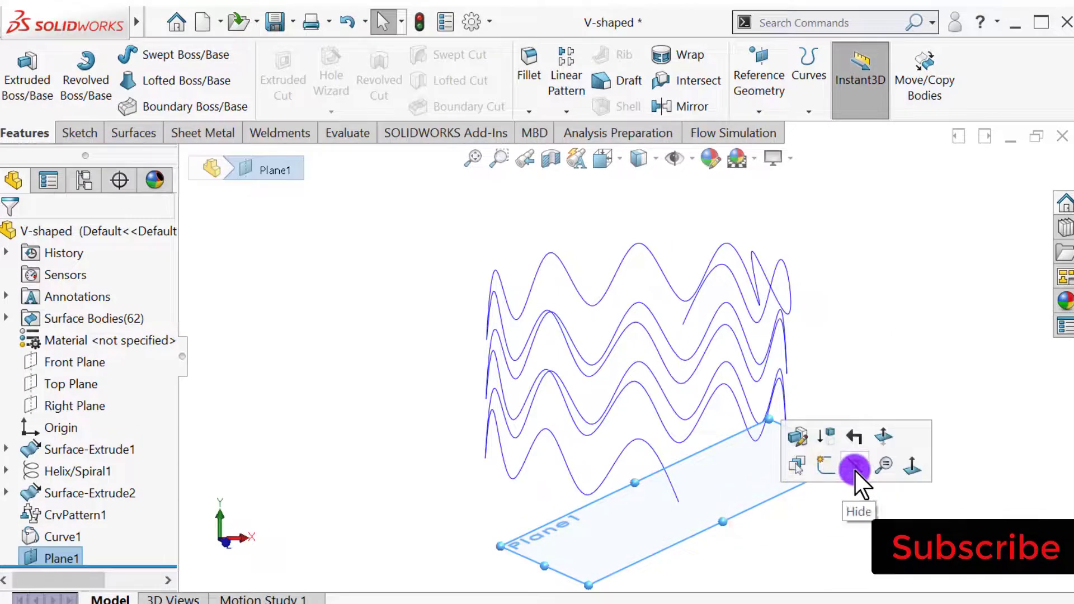
{"action": "left_click", "coordinate": [855, 469]}
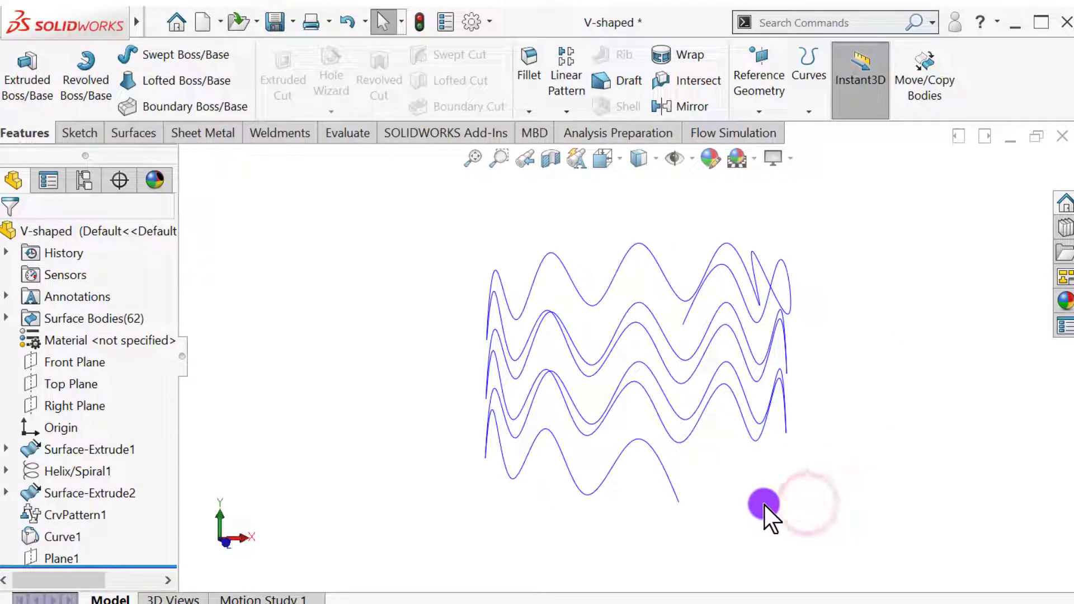
Open a new sketch on Plane1, the hidden plane at the curve's lower end.
{"action": "left_click", "coordinate": [61, 559]}
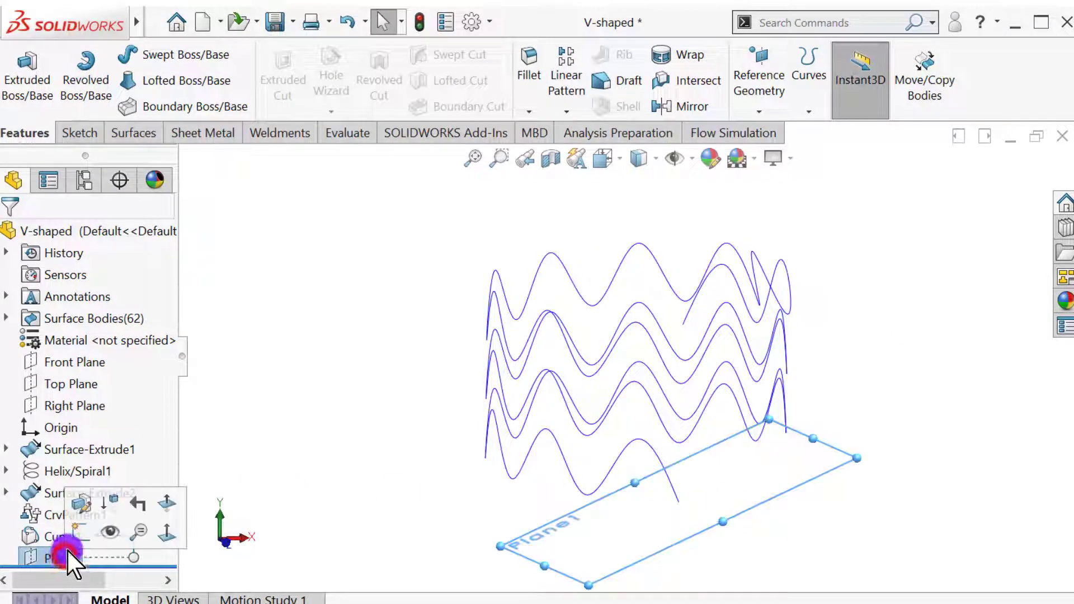
{"action": "left_click", "coordinate": [79, 529]}
{"action": "left_click", "coordinate": [289, 457]}
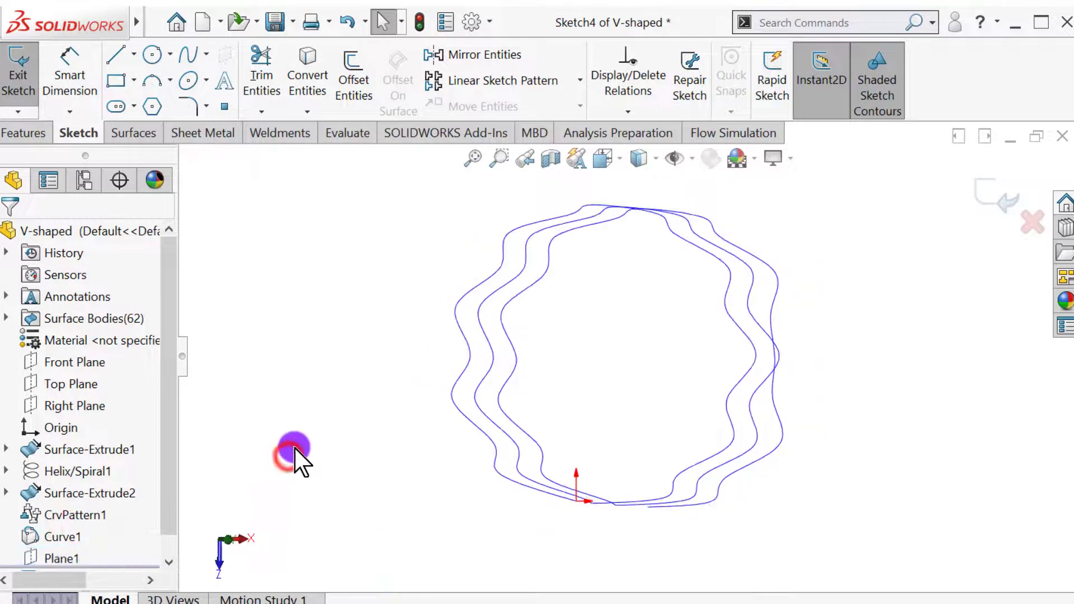
Sketch a circle just outside the zigzag curve's lower endpoint and set its diameter to 0.003 in.
{"action": "left_click", "coordinate": [579, 448]}
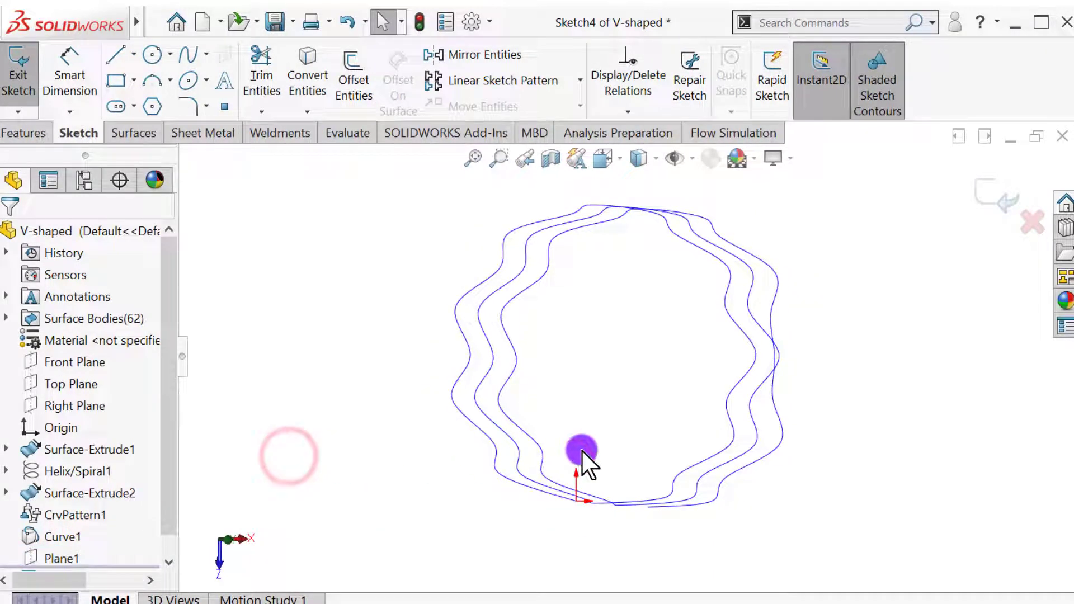
{"action": "left_click", "coordinate": [150, 56]}
{"action": "left_click_drag", "start_coordinate": [532, 535], "coordinate": [522, 547]}
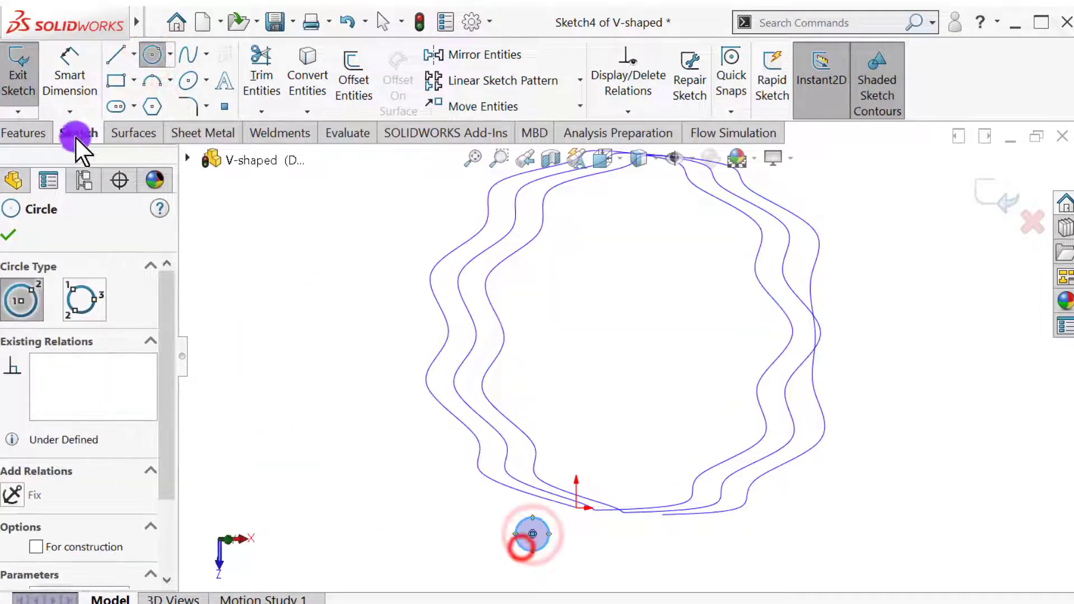
{"action": "left_click", "coordinate": [66, 54]}
{"action": "left_click", "coordinate": [514, 543]}
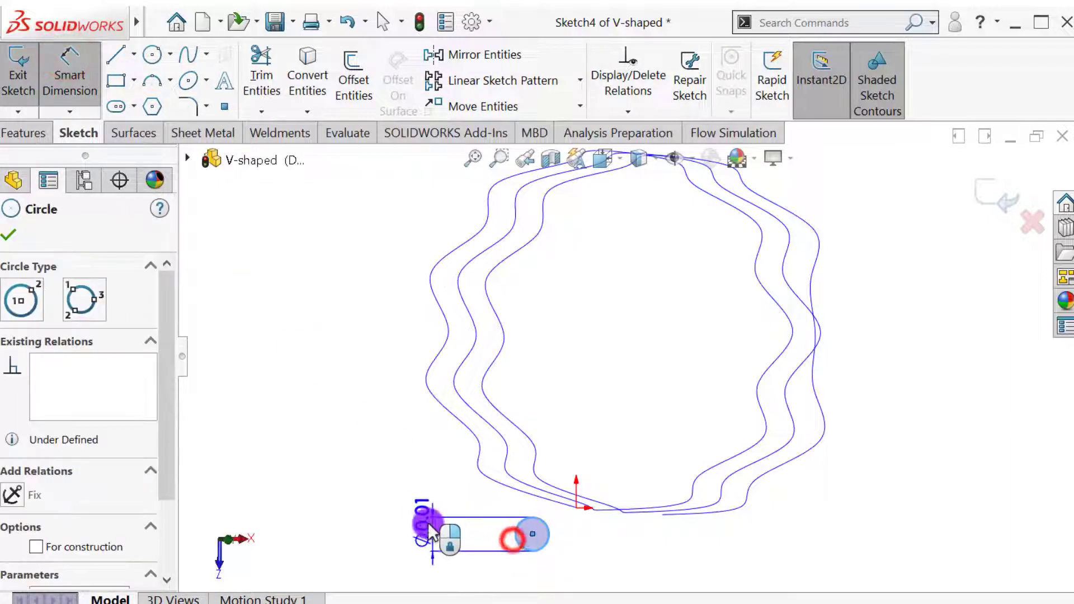
{"action": "left_click", "coordinate": [425, 521]}
{"action": "key", "text": "BackSpace"}
{"action": "type", "text": ".003"}
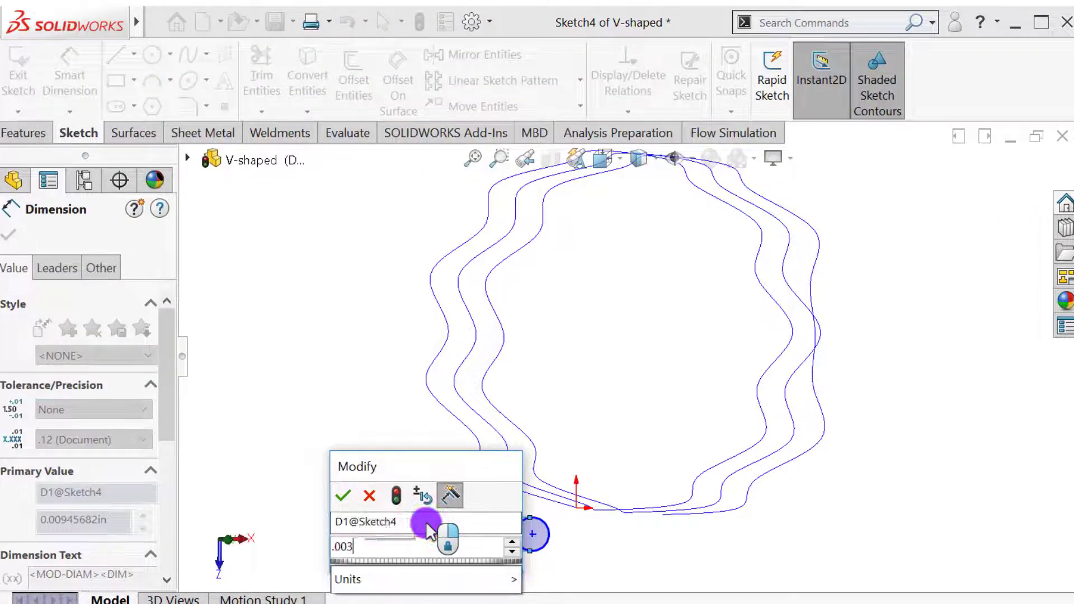
{"action": "key", "text": "Return"}
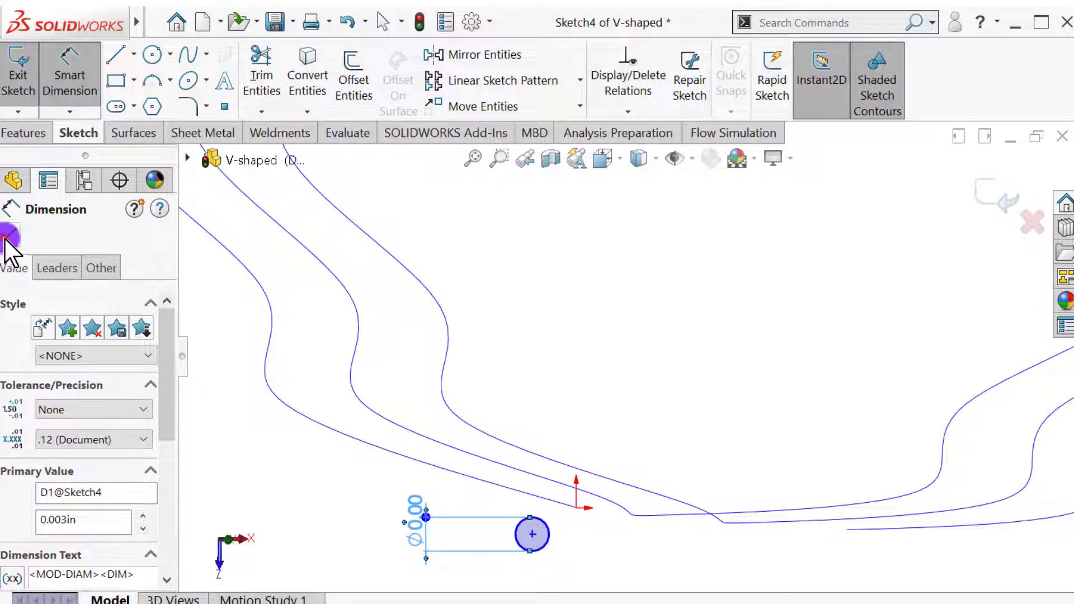
{"action": "left_click", "coordinate": [7, 241]}
Add a Pierce relation between the circle's center point and the zigzag curve, and close the sketch.
{"action": "left_click", "coordinate": [421, 442]}
{"action": "scroll", "coordinate": [572, 371], "scroll_direction": "up", "scroll_amount": 3}
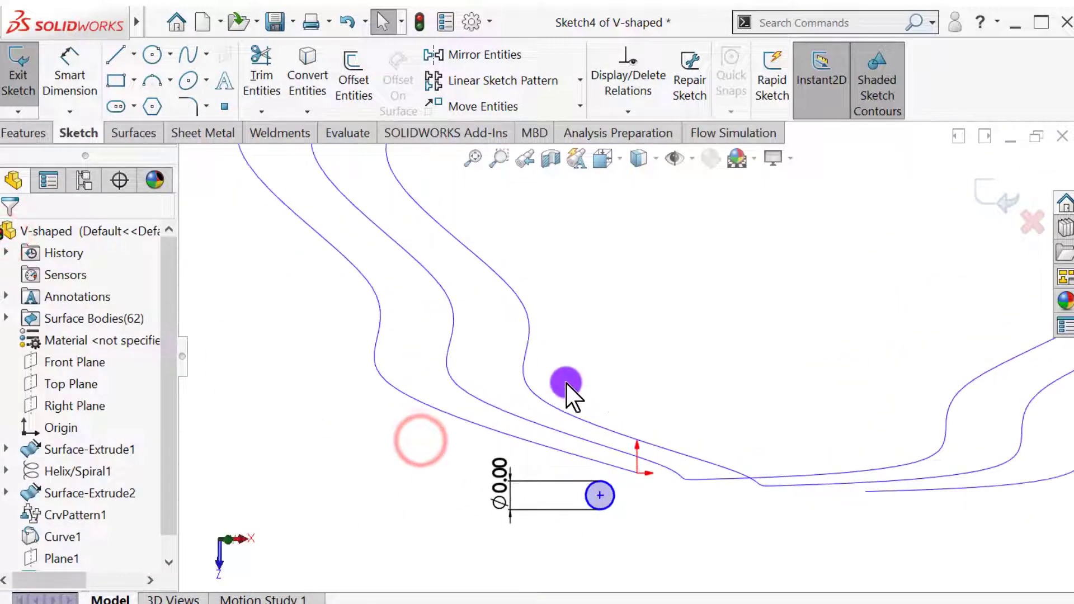
{"action": "left_click", "coordinate": [600, 495]}
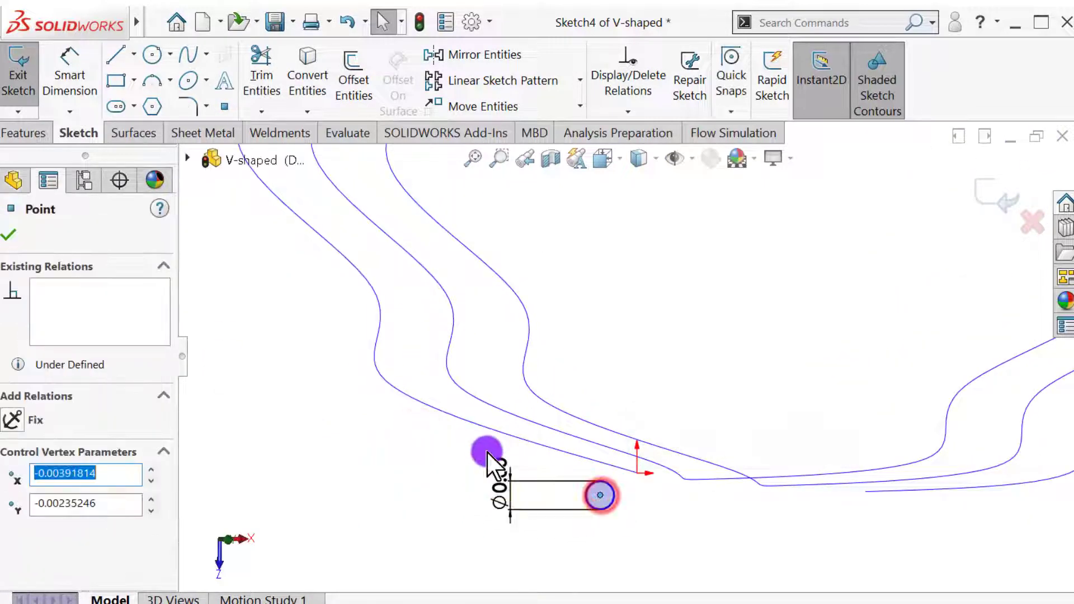
{"action": "left_click", "coordinate": [464, 420], "text": "ctrl"}
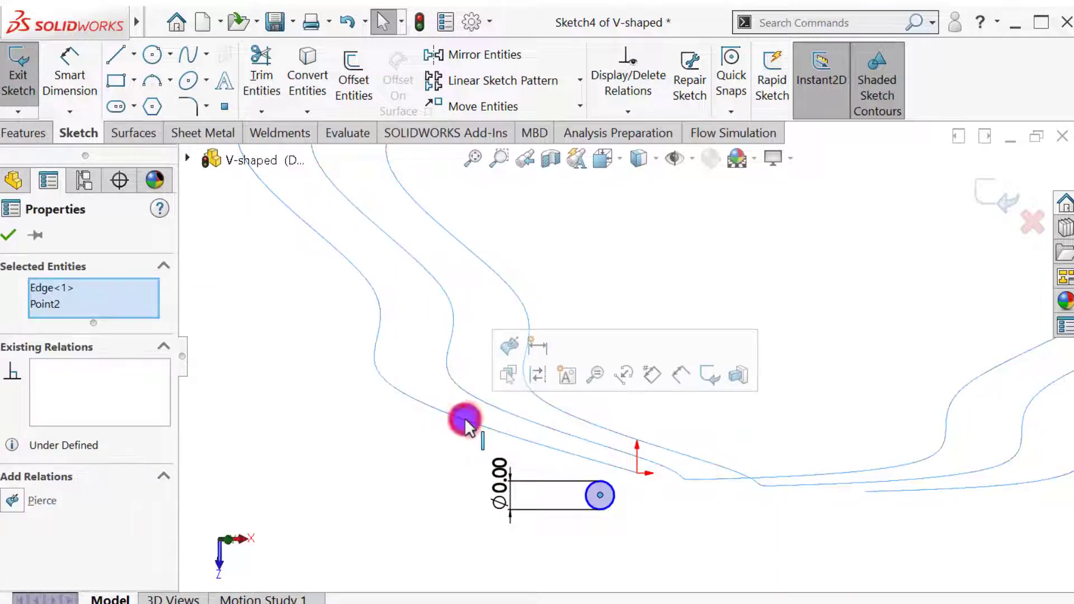
{"action": "left_click", "coordinate": [516, 342]}
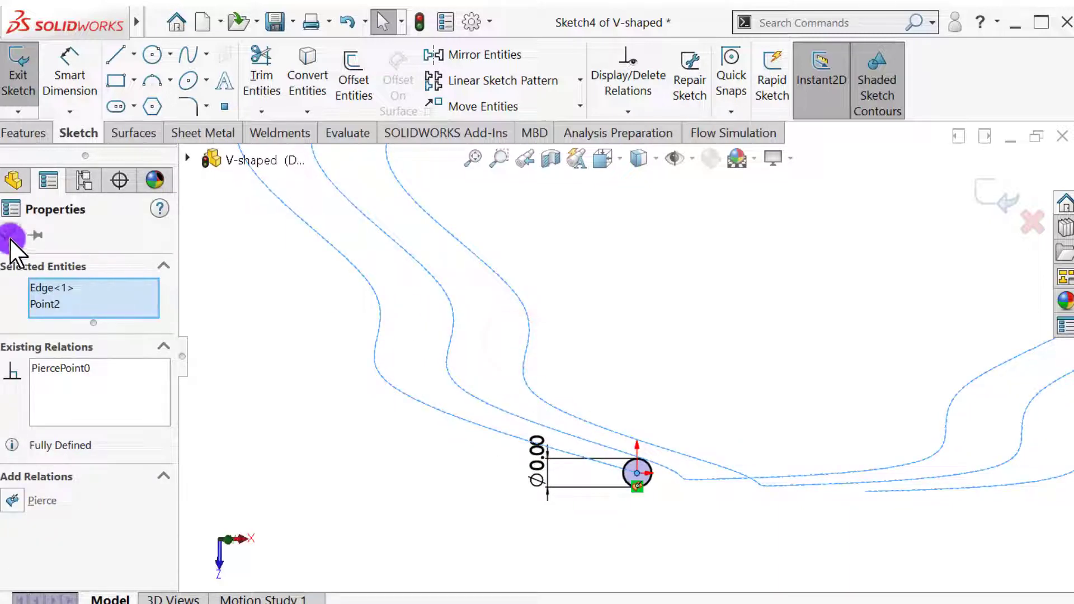
{"action": "left_click", "coordinate": [13, 180]}
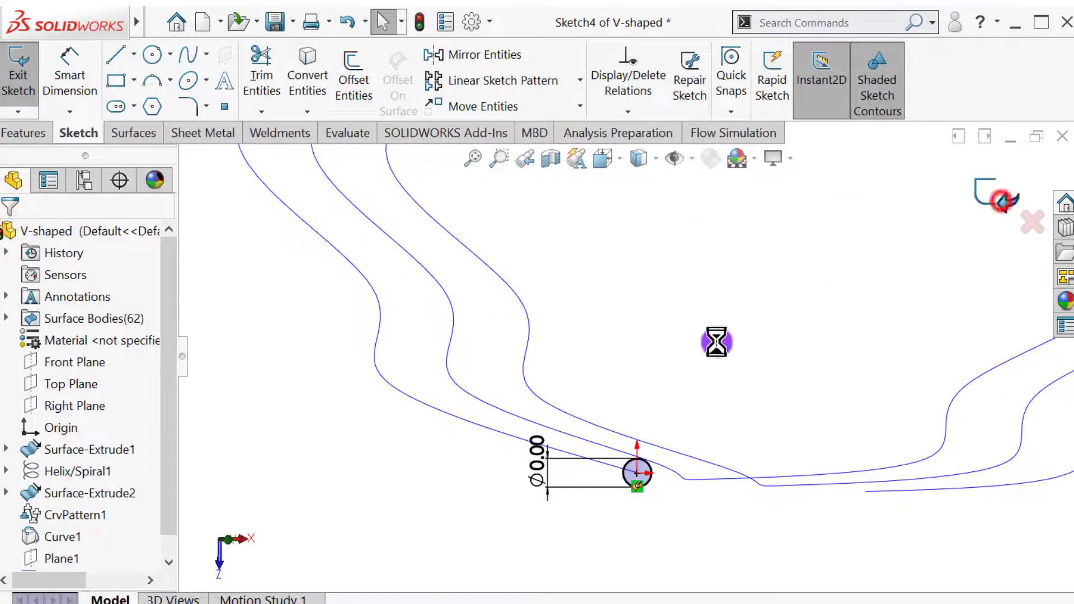
Create a Swept Boss/Base using the circle in Sketch4 as profile and the zigzag curve as path.
{"action": "mouse_move", "coordinate": [633, 400]}
{"action": "middle_mouse_down"}
{"action": "mouse_move", "coordinate": [558, 456]}
{"action": "mouse_move", "coordinate": [541, 271]}
{"action": "mouse_move", "coordinate": [643, 242]}
{"action": "middle_mouse_up"}
{"action": "scroll", "coordinate": [643, 242], "scroll_direction": "down", "scroll_amount": 3}
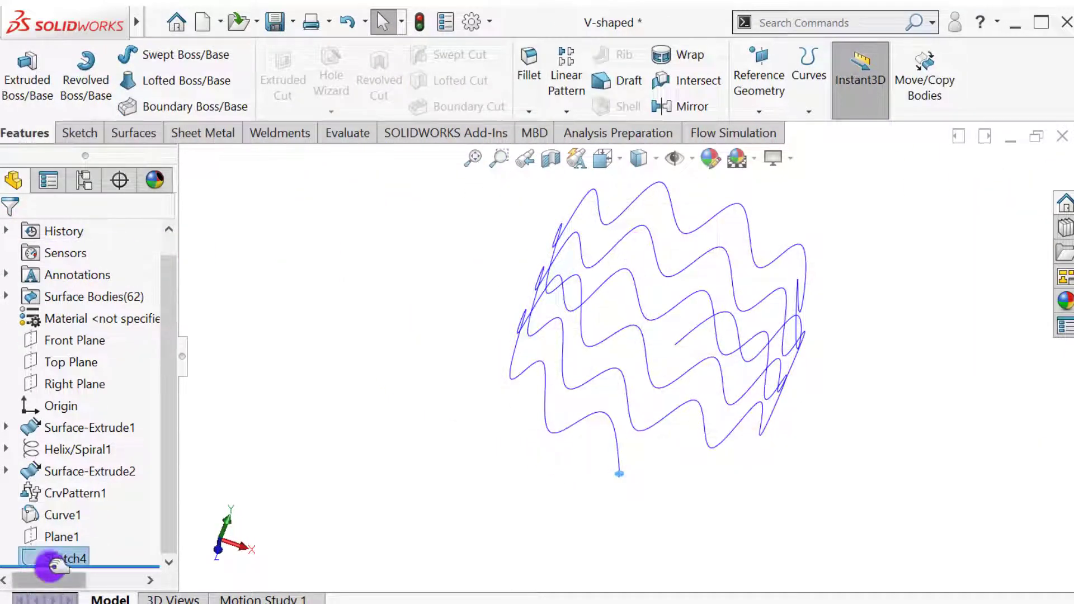
{"action": "left_click", "coordinate": [211, 63]}
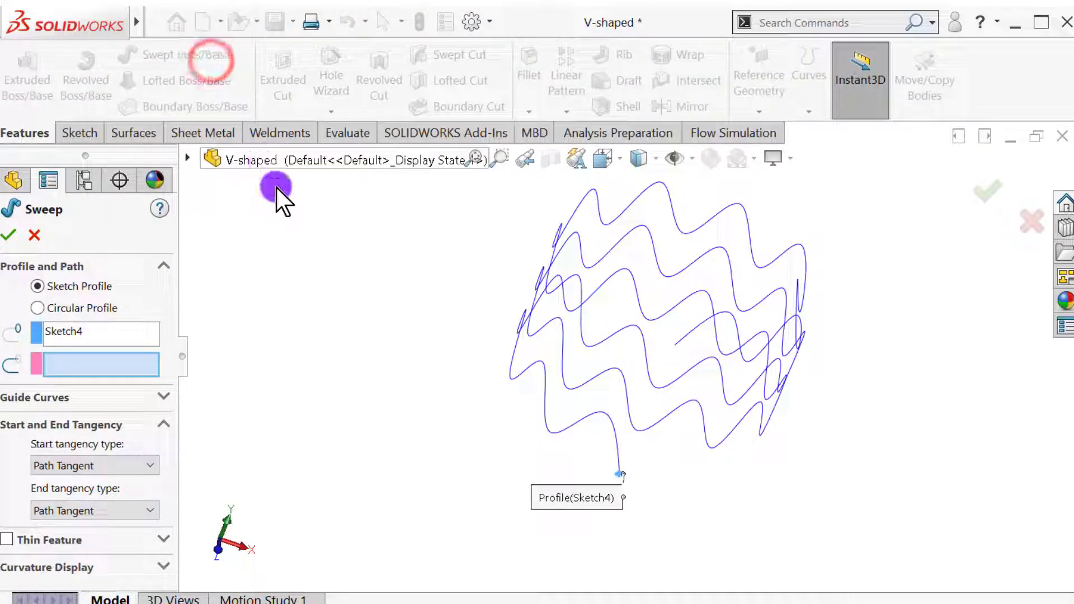
{"action": "left_click", "coordinate": [545, 378]}
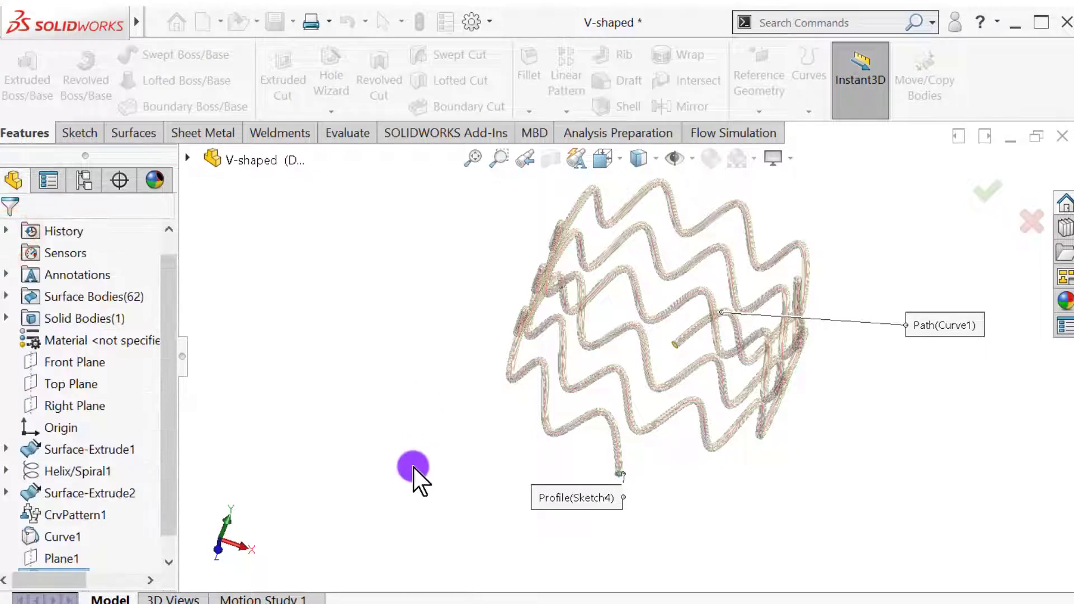
Turn off the display of all hideable item types, including the path curve, and inspect the swept wire body.
{"action": "mouse_move", "coordinate": [414, 473]}
{"action": "middle_mouse_down"}
{"action": "mouse_move", "coordinate": [484, 448]}
{"action": "mouse_move", "coordinate": [534, 400]}
{"action": "middle_mouse_up"}
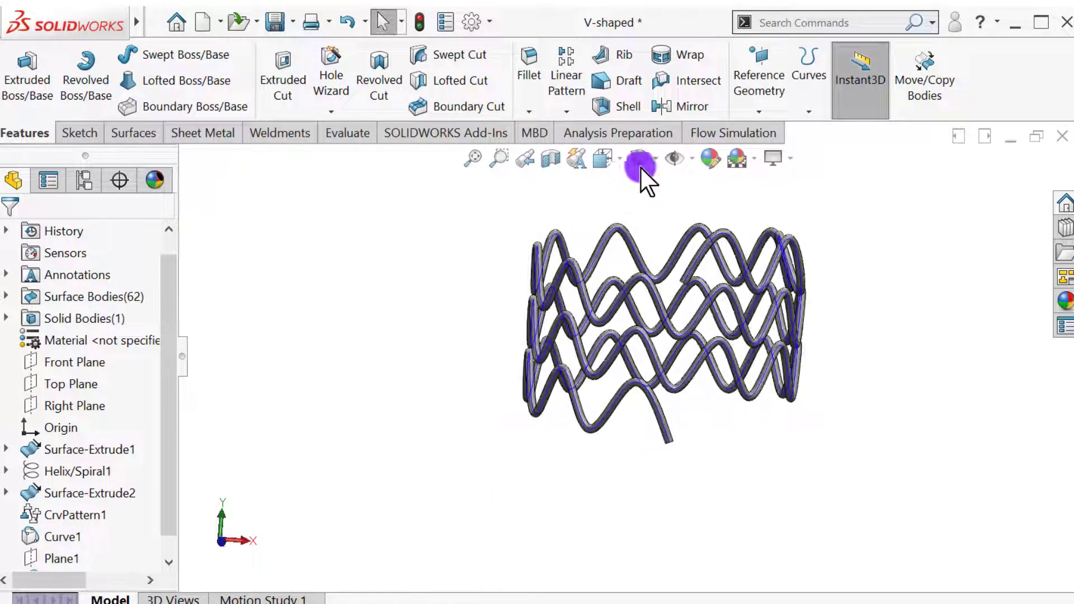
{"action": "left_click", "coordinate": [672, 157]}
{"action": "scroll", "coordinate": [664, 338], "scroll_direction": "up", "scroll_amount": 3}
{"action": "scroll", "coordinate": [629, 357], "scroll_direction": "down", "scroll_amount": 5}
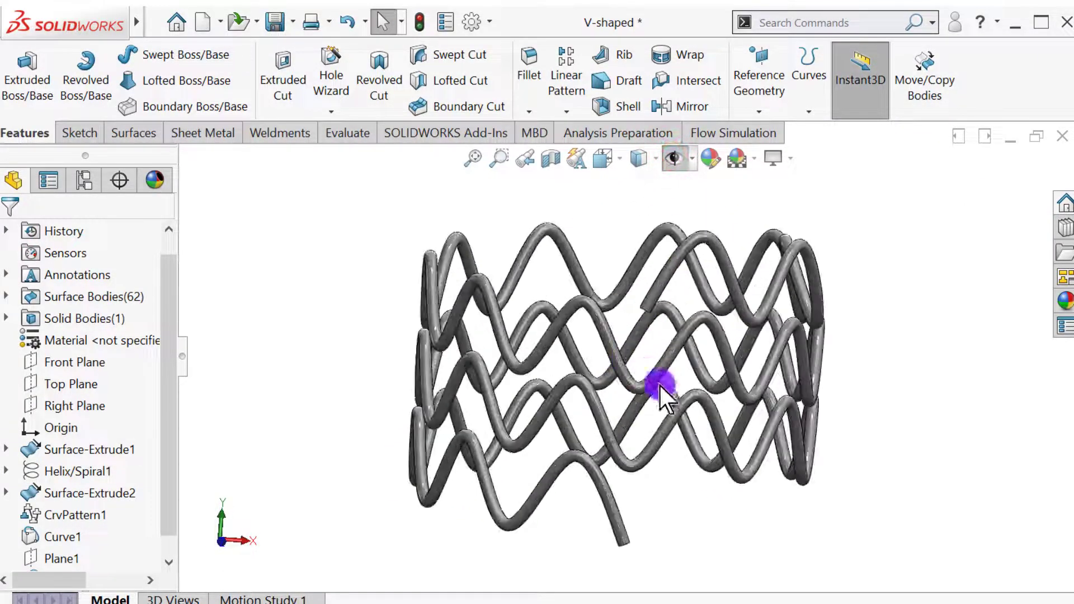
{"action": "mouse_move", "coordinate": [926, 463]}
{"action": "middle_mouse_down"}
{"action": "mouse_move", "coordinate": [784, 455]}
{"action": "mouse_move", "coordinate": [710, 492]}
{"action": "mouse_move", "coordinate": [569, 496]}
{"action": "mouse_move", "coordinate": [410, 521]}
{"action": "middle_mouse_up"}
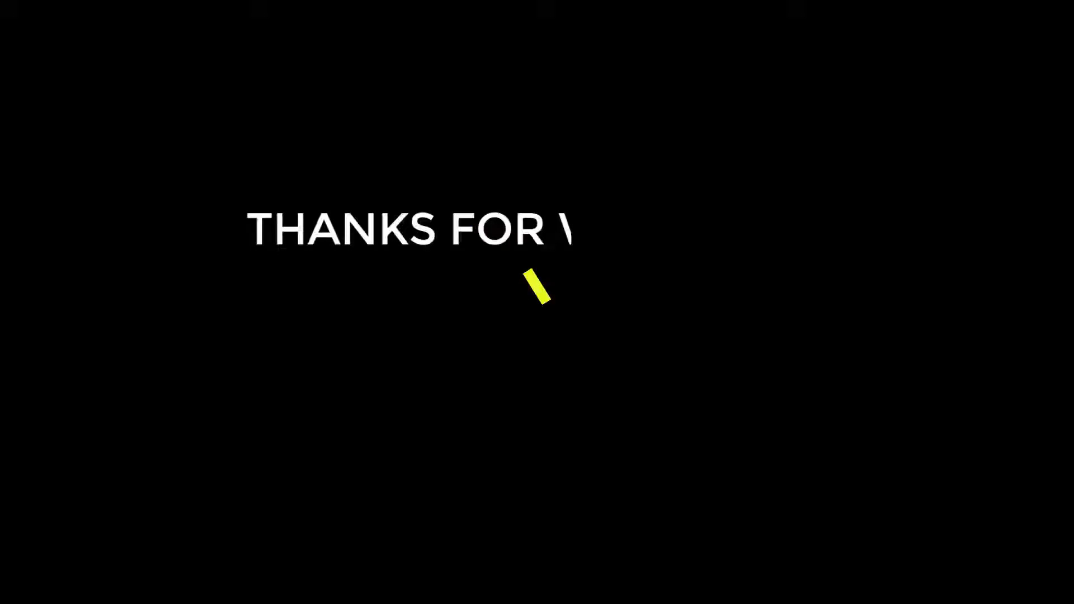